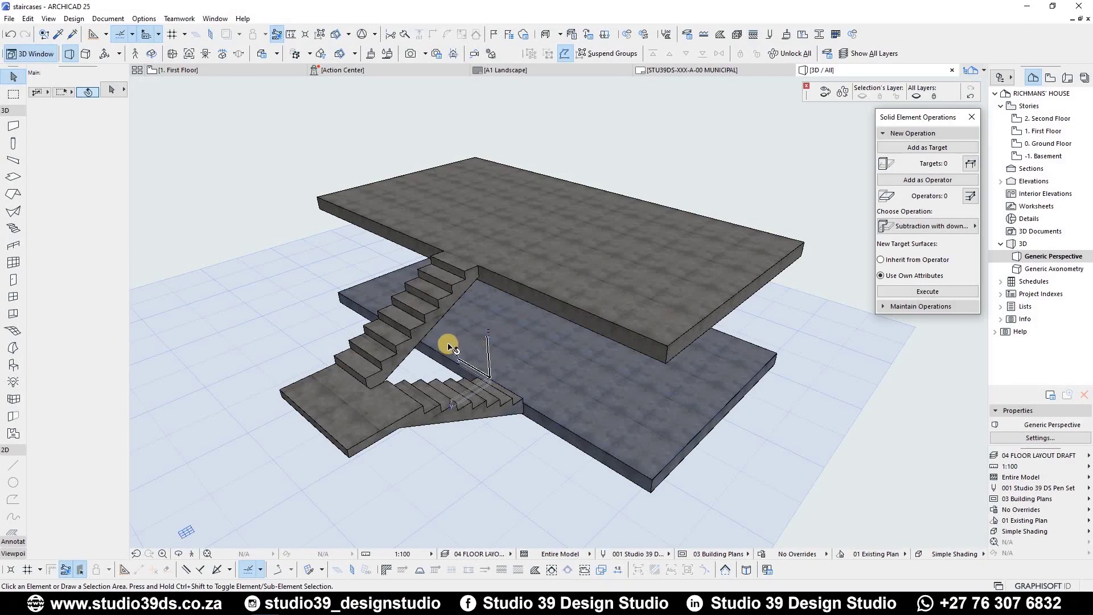
scroll(671, 365, down, 2)
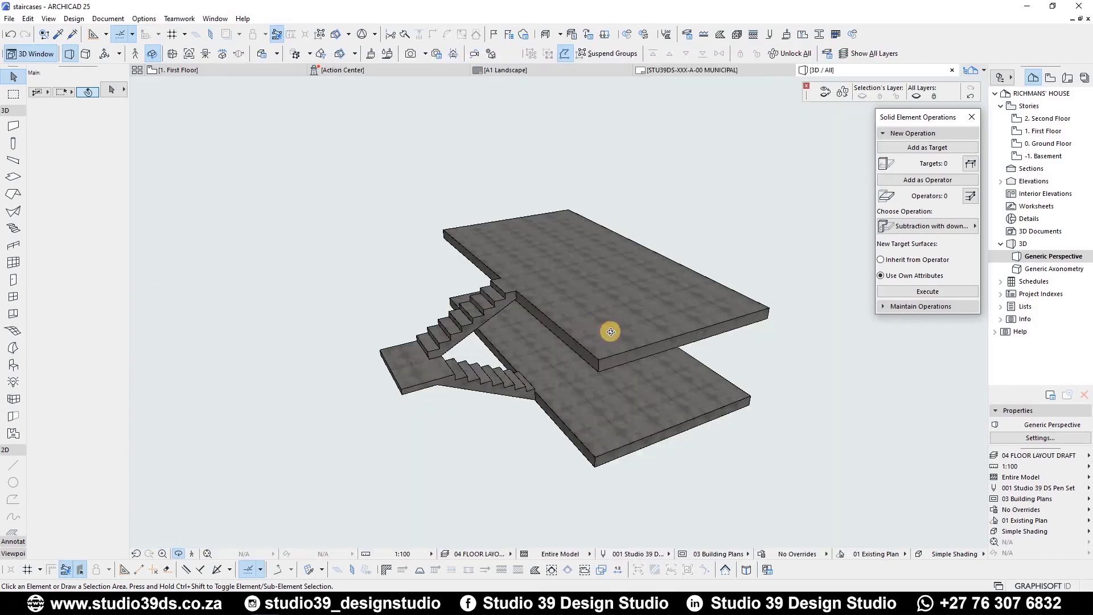
Orbit the 3D window to inspect the two slabs and the dog-leg stair
shift+middle_drag(590, 328, 493, 335)
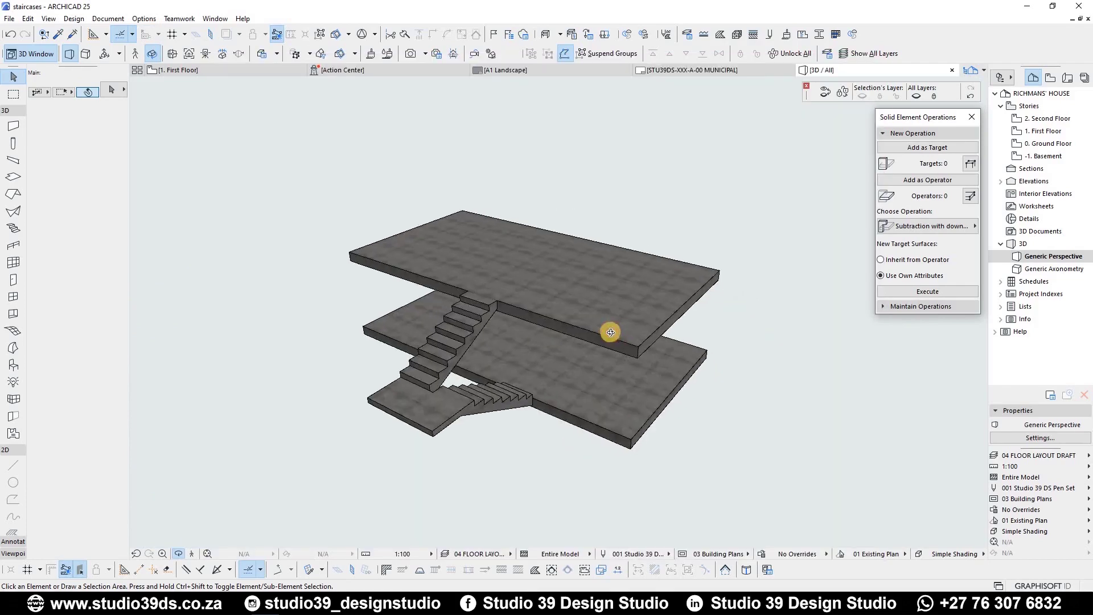
scroll(493, 336, up, 1)
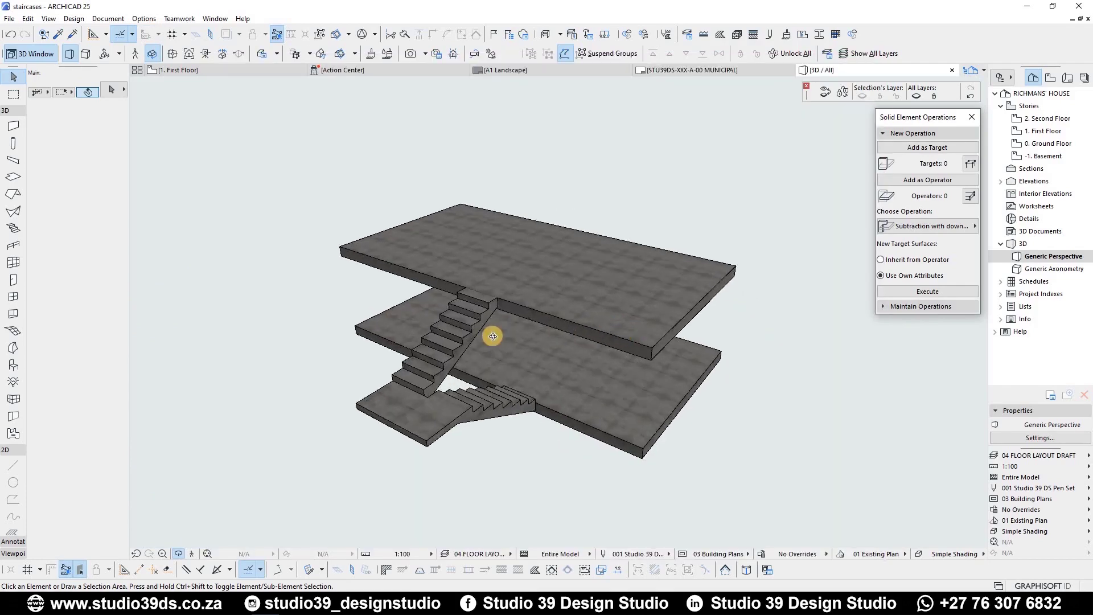
scroll(493, 336, up, 1)
scroll(493, 335, up, 2)
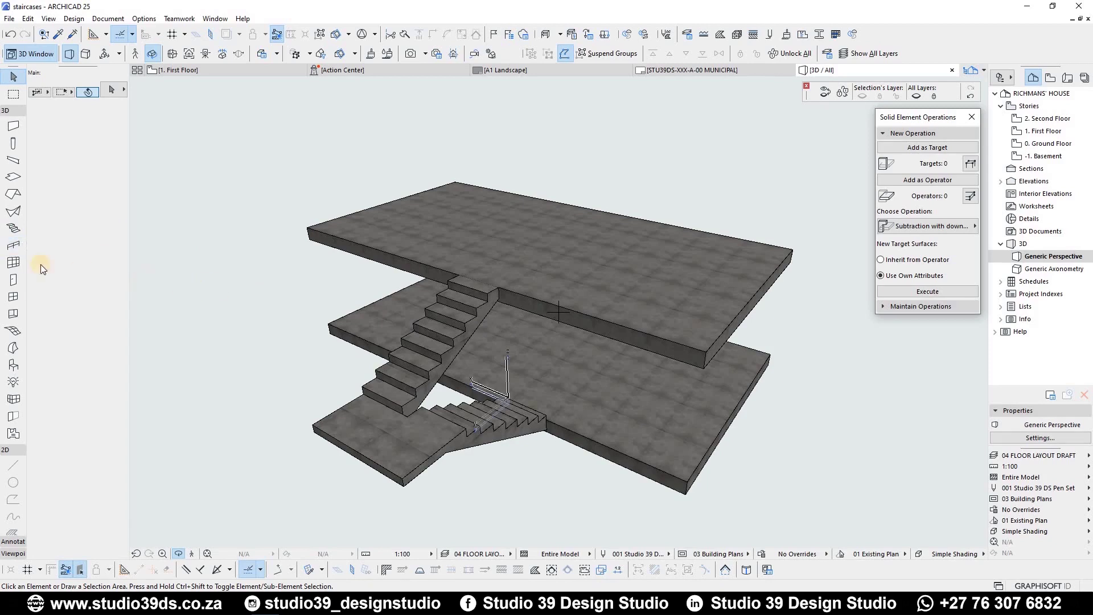
Activate the Railing tool and apply the Frameless Glass Railing favourite from the Info Box
click(11, 246)
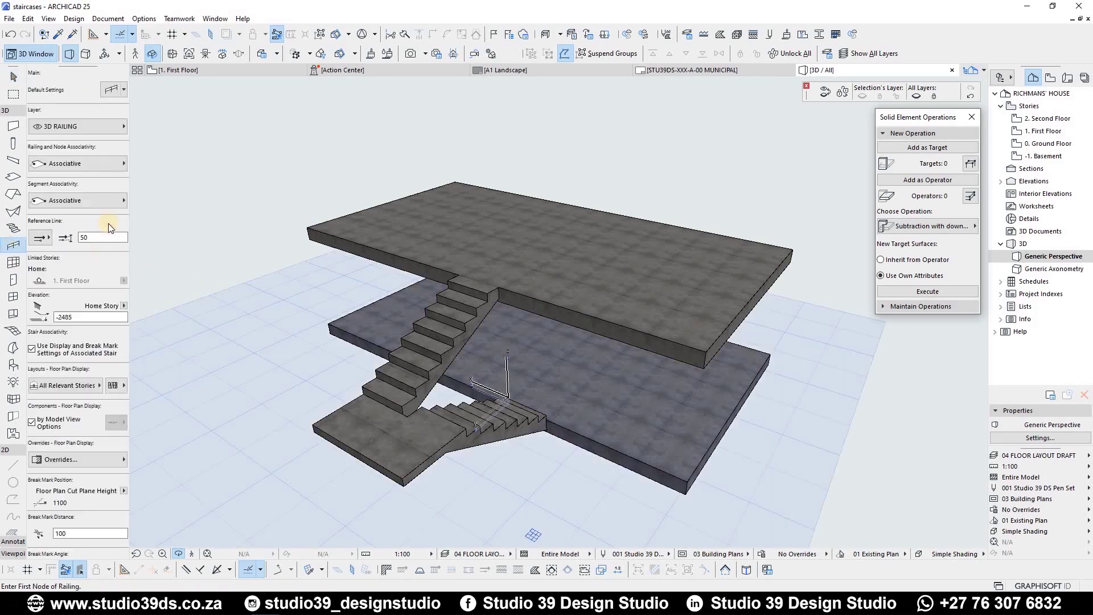
click(122, 90)
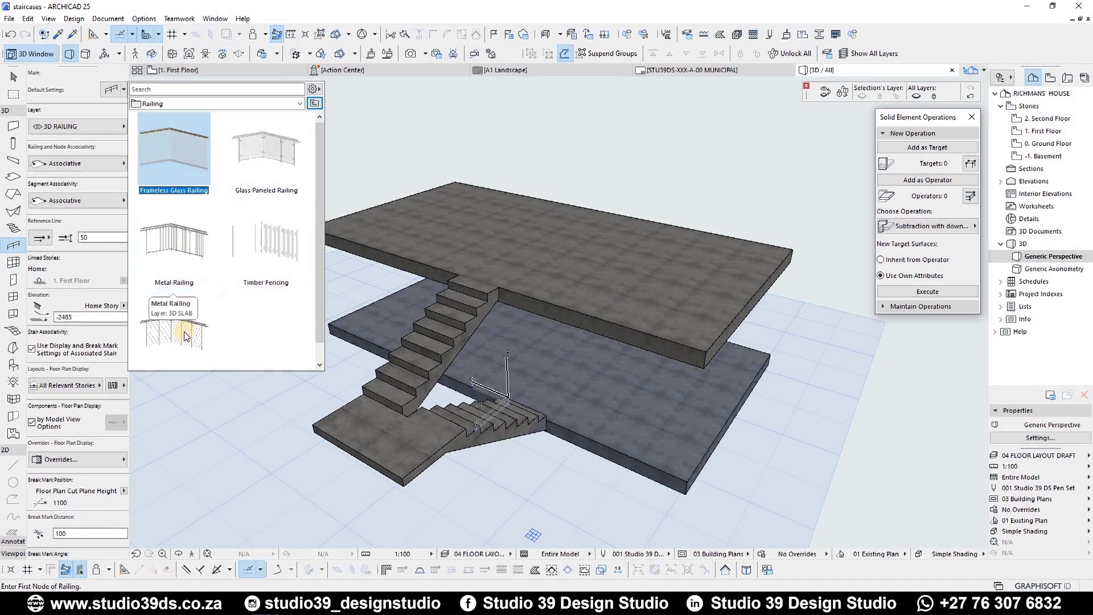
scroll(183, 329, down, 1)
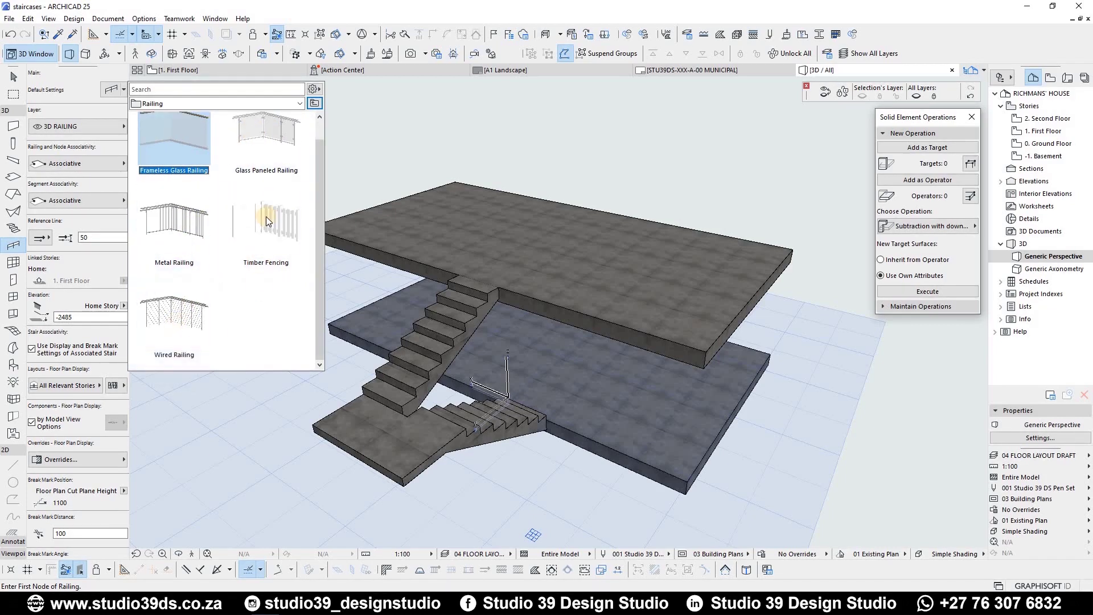
click(178, 158)
click(111, 89)
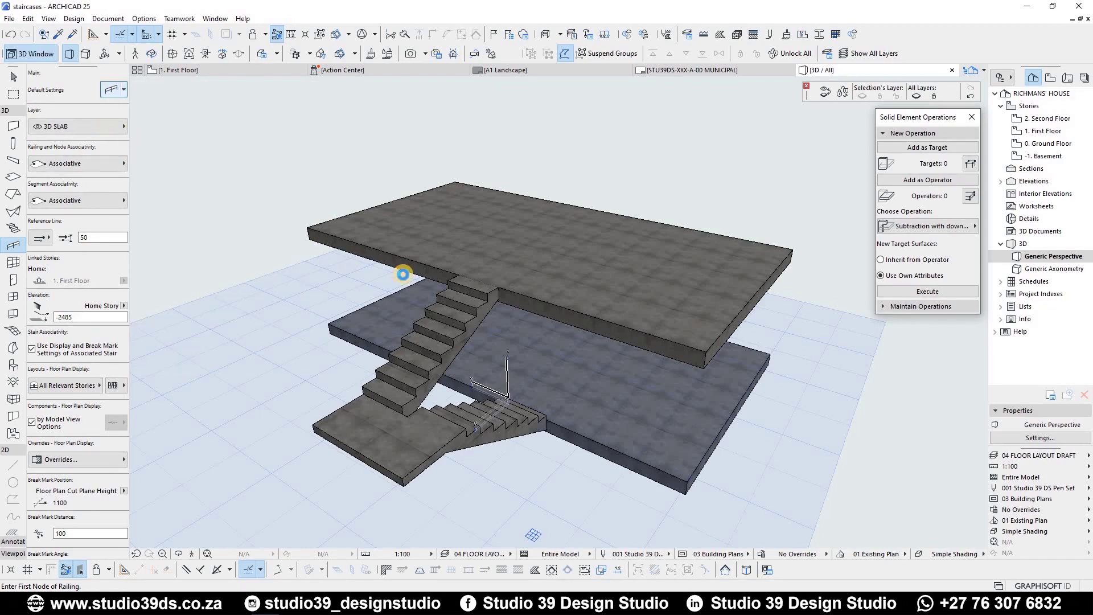
In Railing Default Settings, remove the Inner Posts and move to the Panels page
key(ctrl+t)
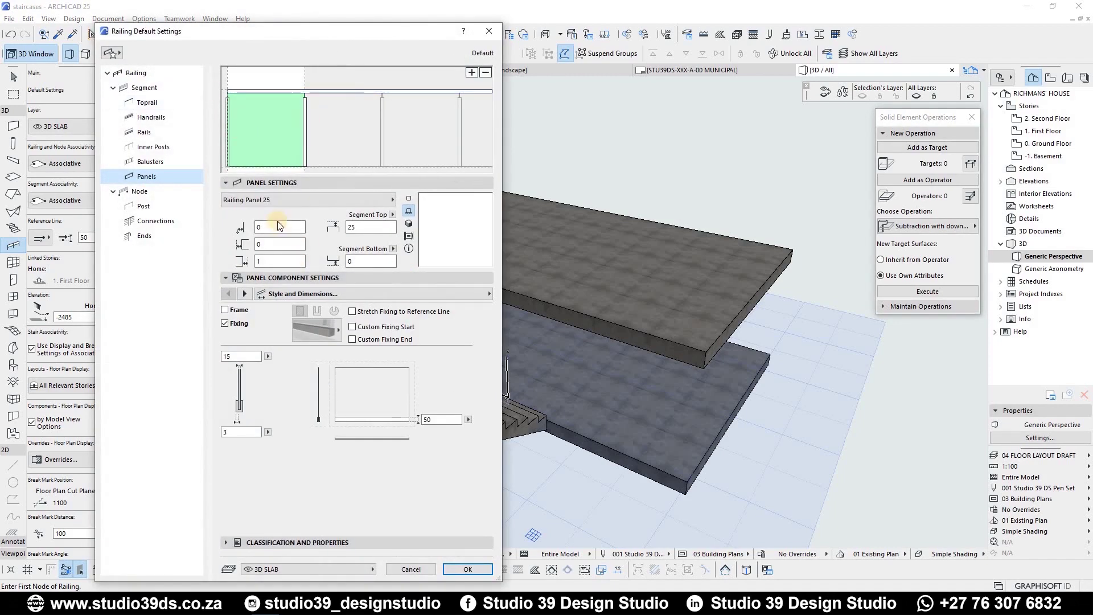
click(150, 103)
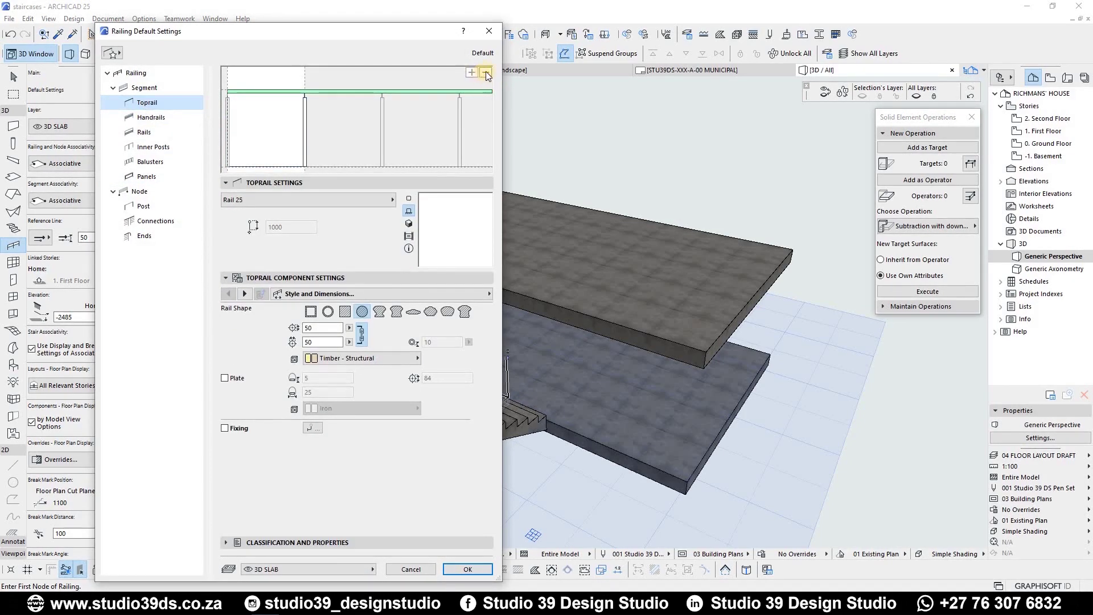
click(305, 120)
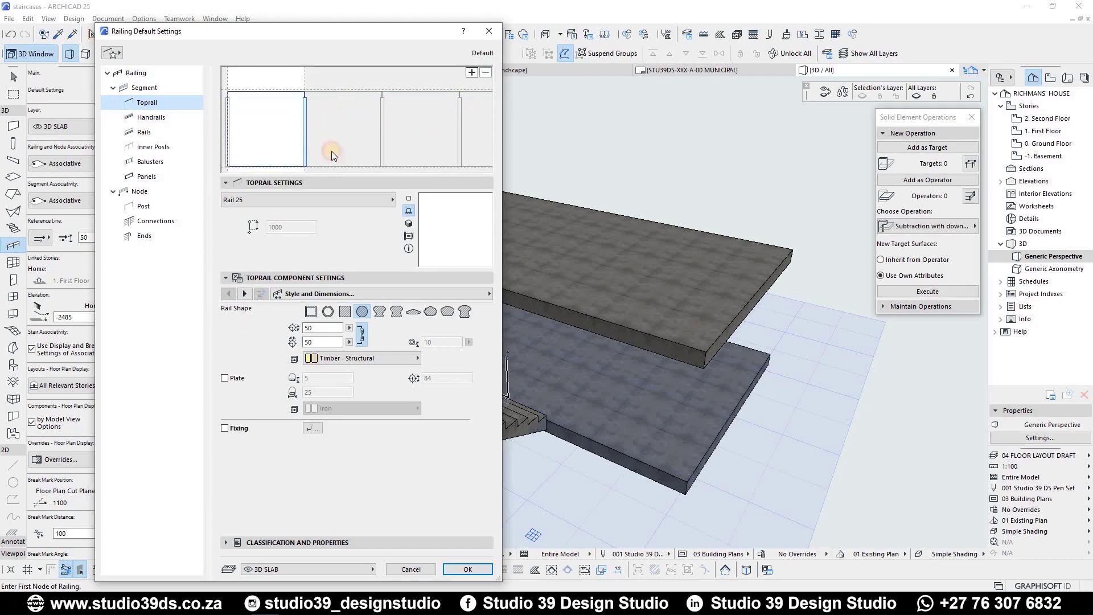
click(486, 74)
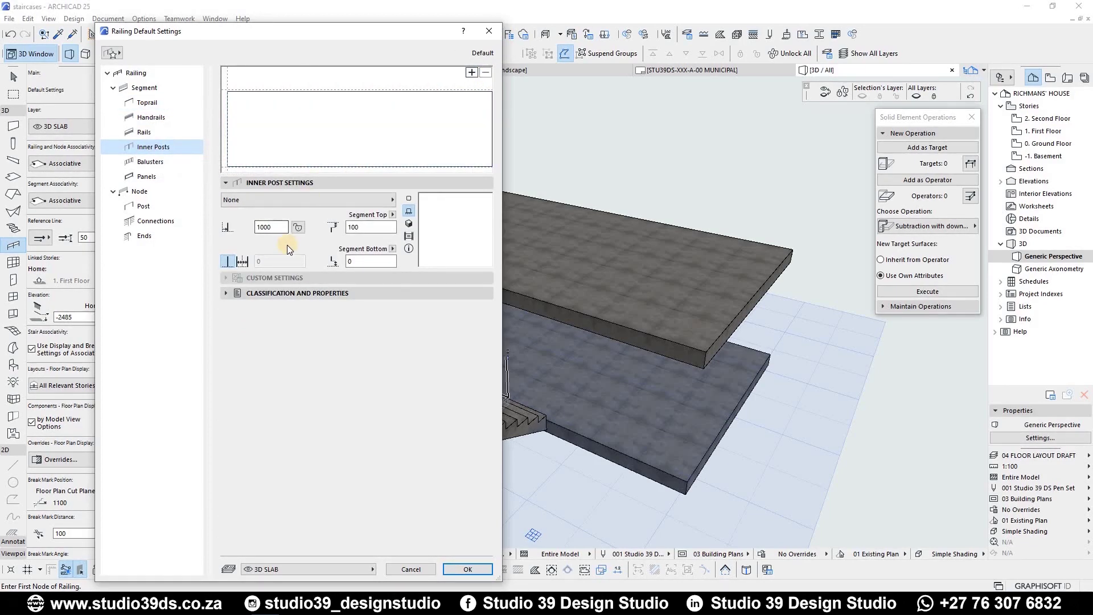
click(276, 124)
Set the panel's top and side offsets to 0, switch fixings off and make the panel 110 thick
double_click(356, 229)
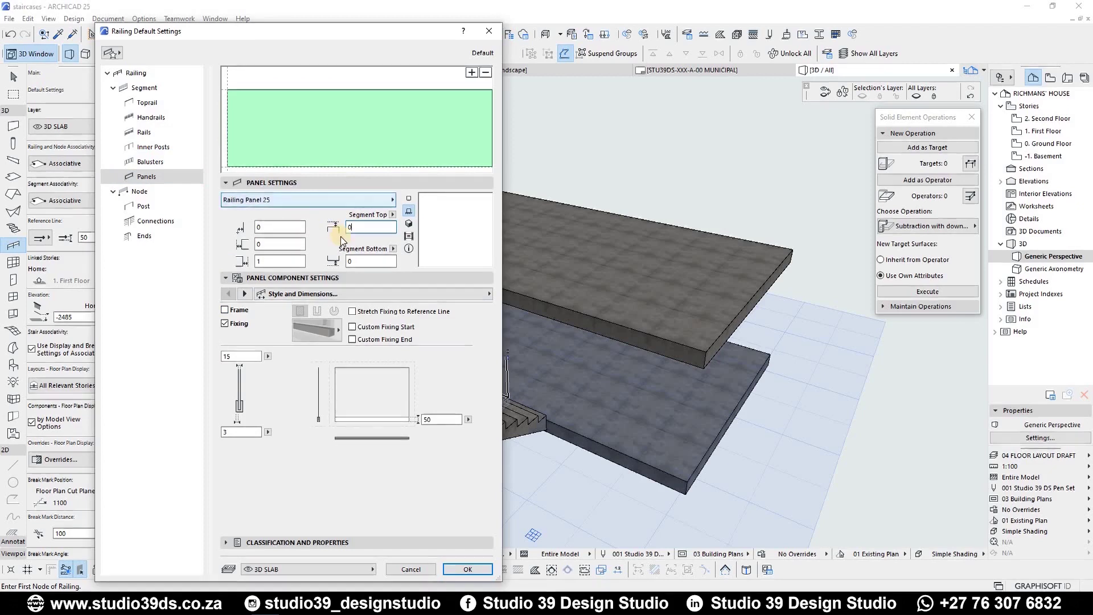
double_click(265, 261)
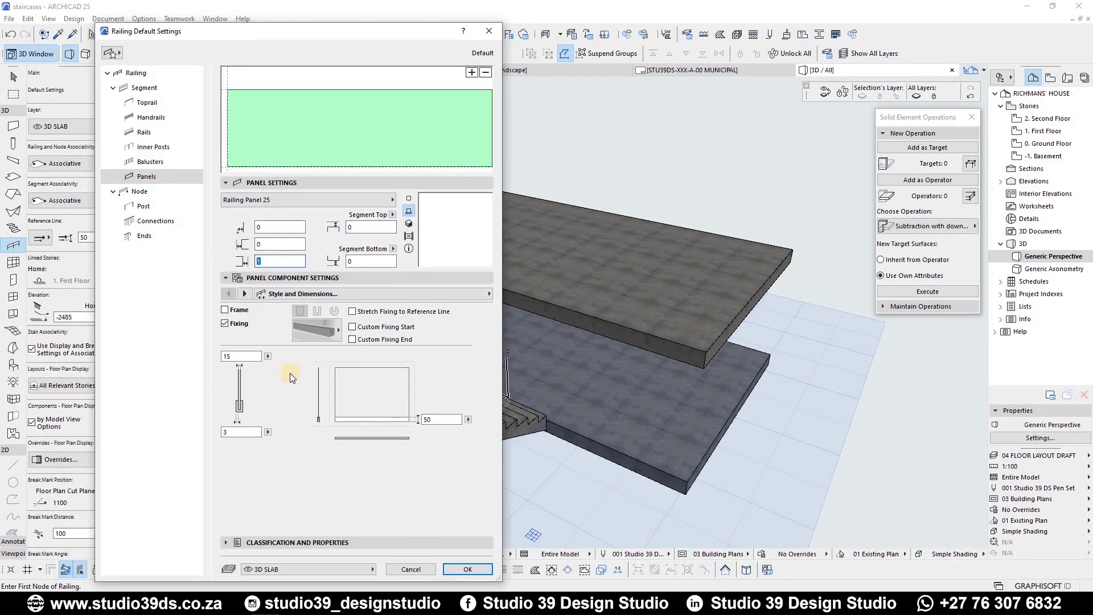
text(0)
click(324, 333)
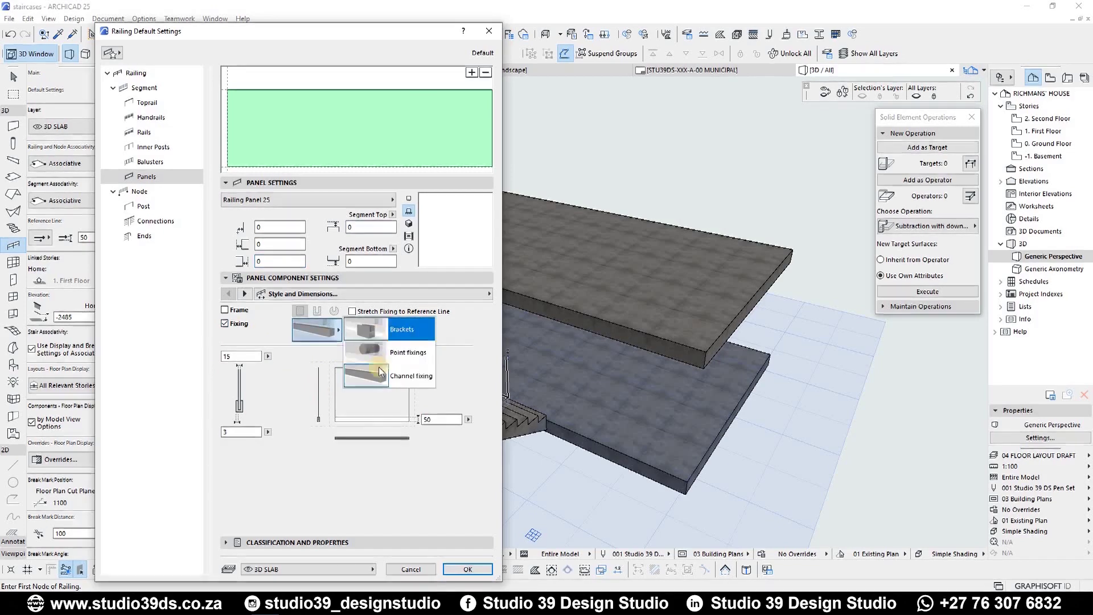
click(229, 324)
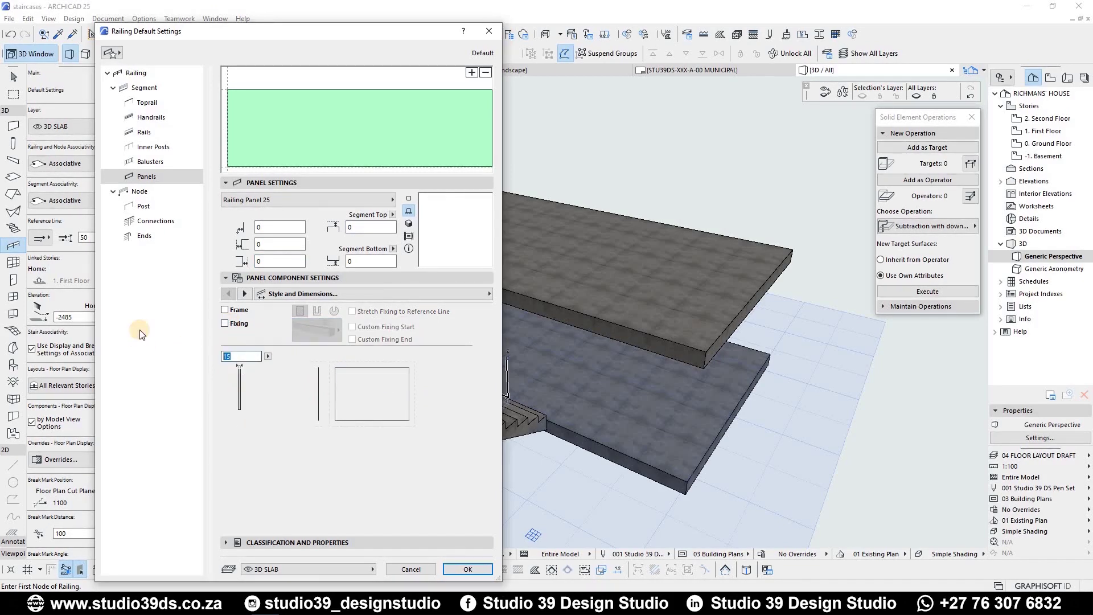
click(231, 357)
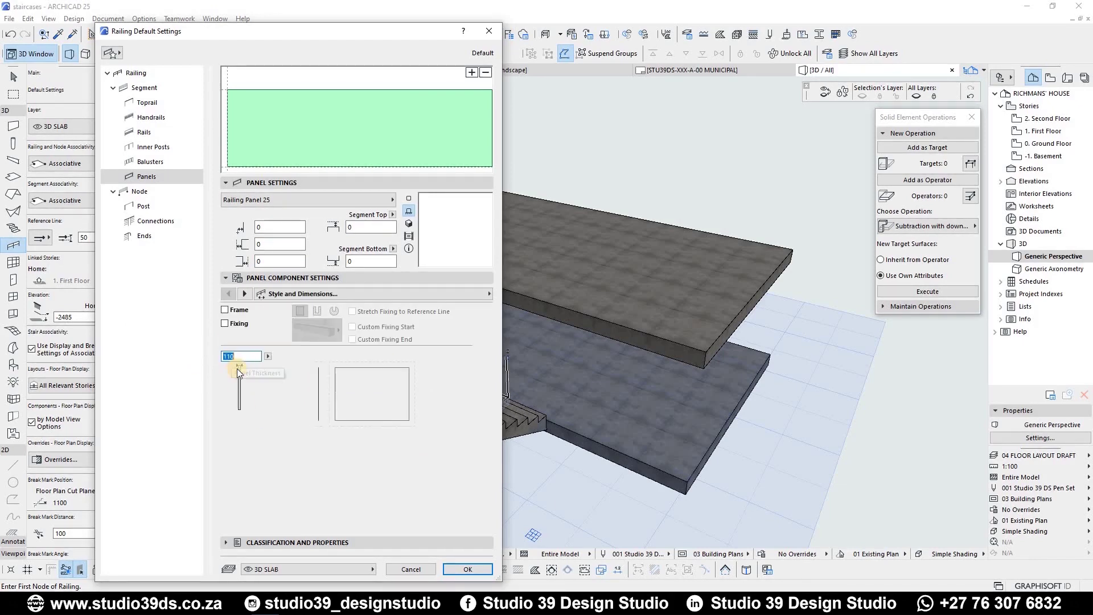
click(289, 294)
click(439, 454)
Confirm the defaults and place an associative railing along the outer edge of the stair
click(474, 566)
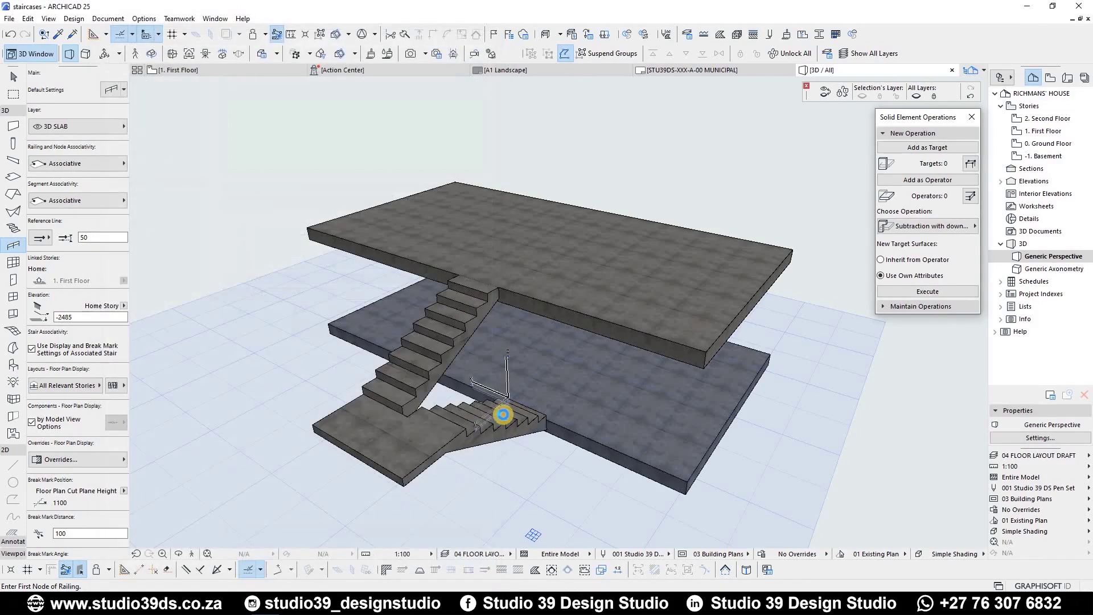
shift+middle_drag(429, 422, 353, 403)
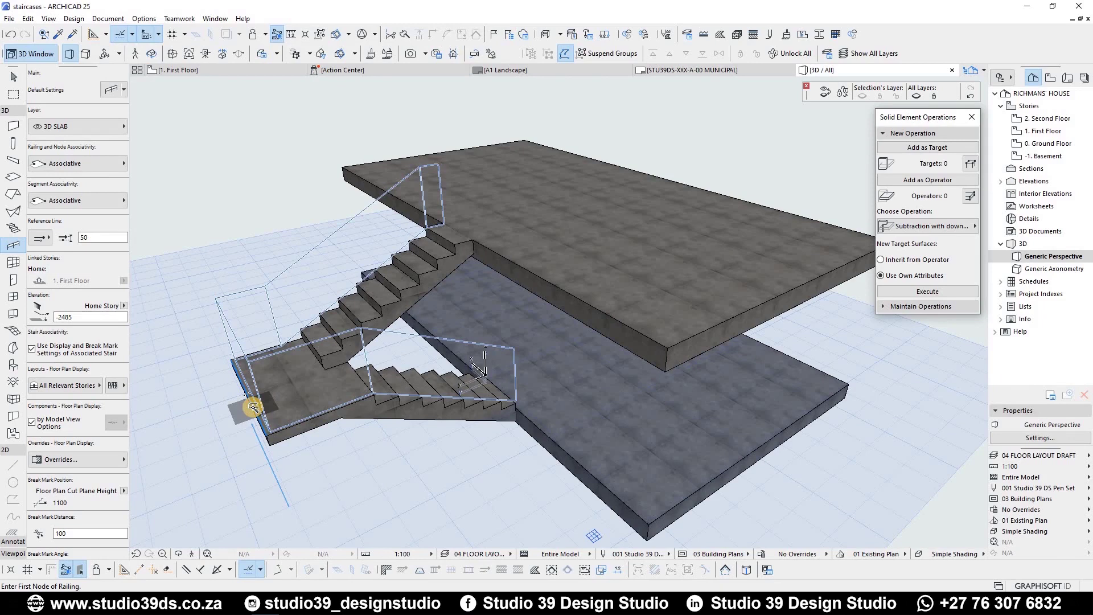
click(253, 407)
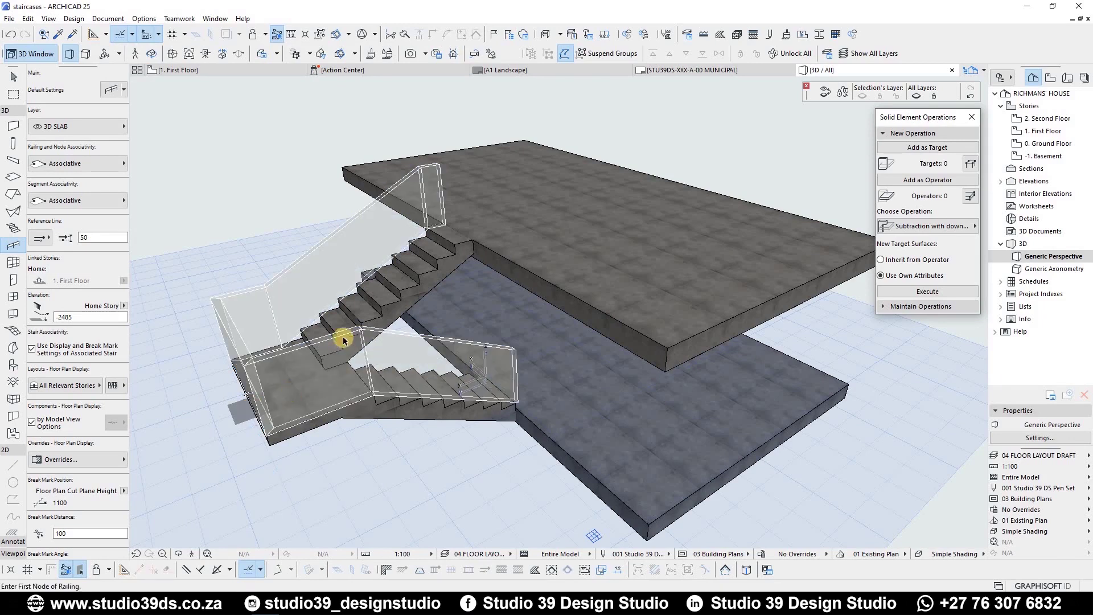
key(Escape)
Select the newly placed railing and bring up its settings
mouse_move(251, 322)
shift+middle_down()
mouse_move(432, 299)
mouse_move(433, 310)
mouse_move(316, 309)
mouse_move(289, 322)
mouse_move(288, 273)
mouse_move(254, 305)
mouse_move(403, 325)
shift+middle_up()
click(382, 344)
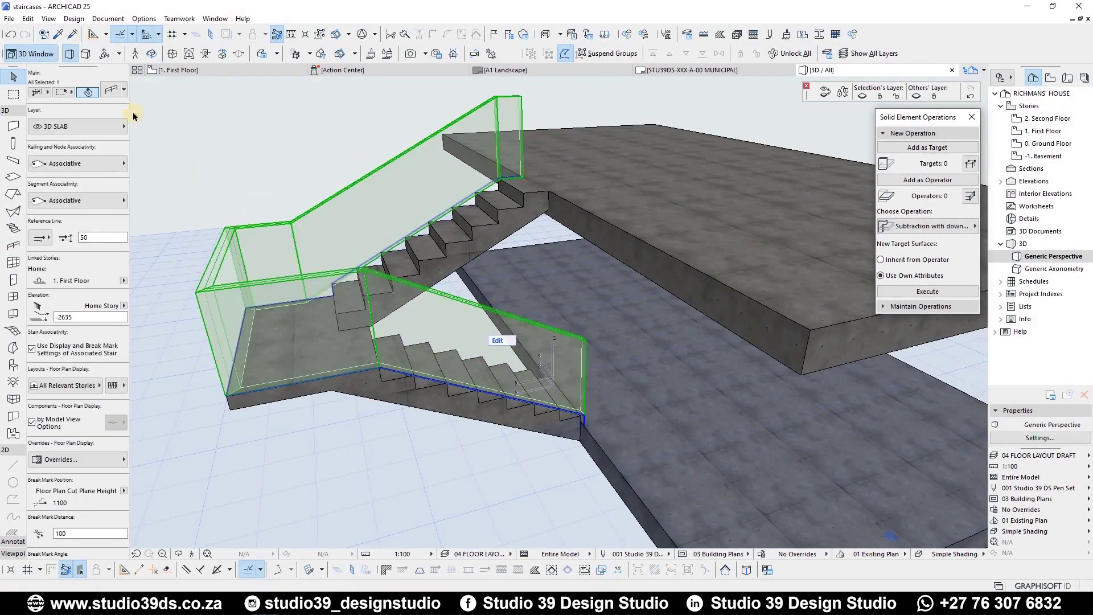
click(112, 92)
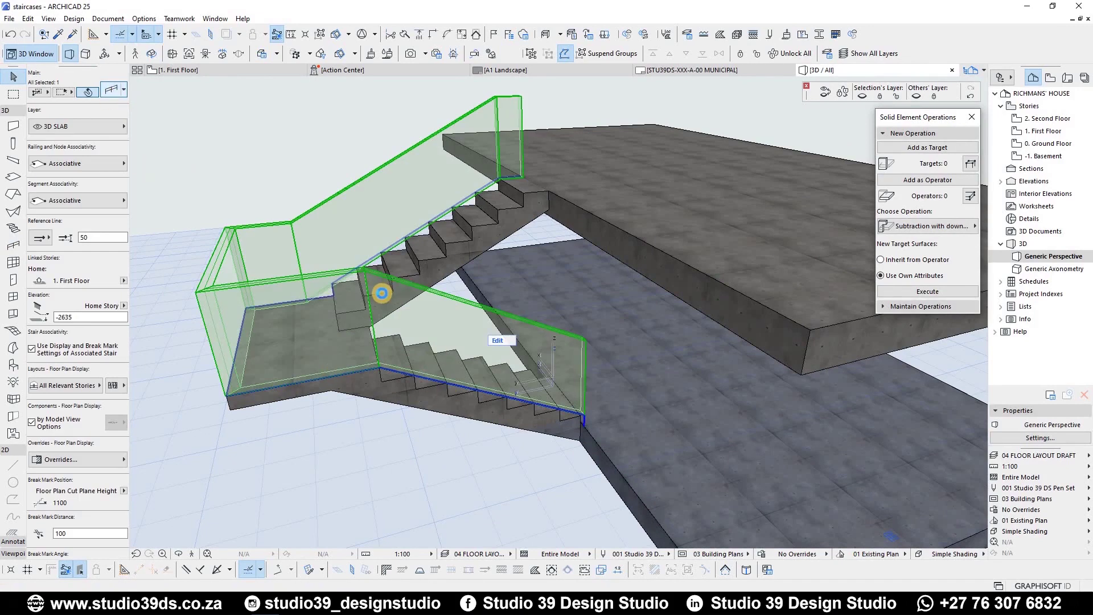
Change the railing's panel building material to Brick and apply it
double_click(381, 293)
click(427, 293)
click(533, 320)
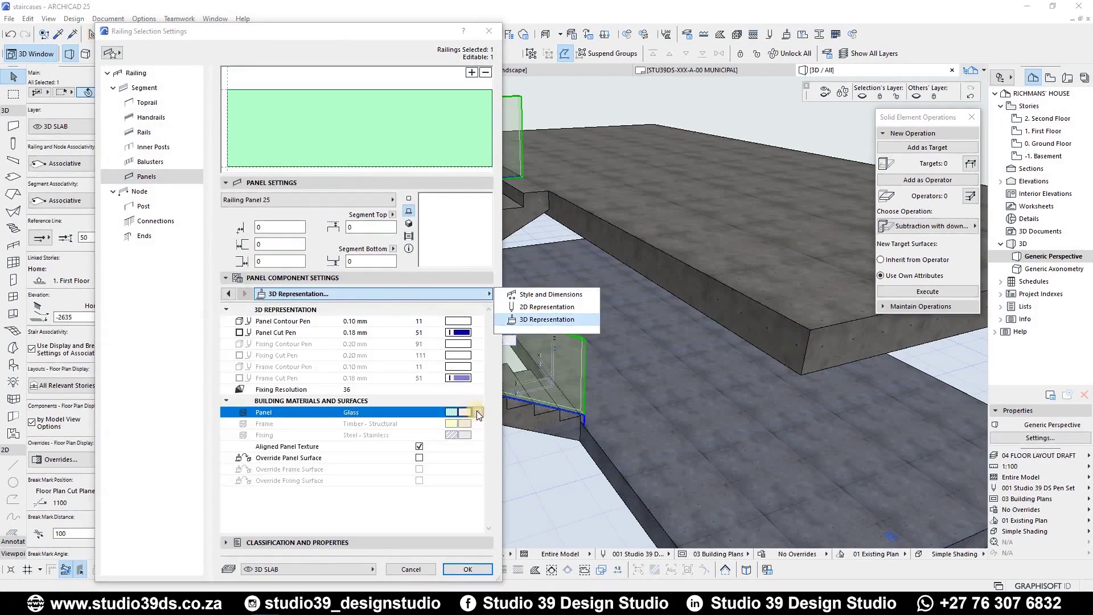
click(477, 411)
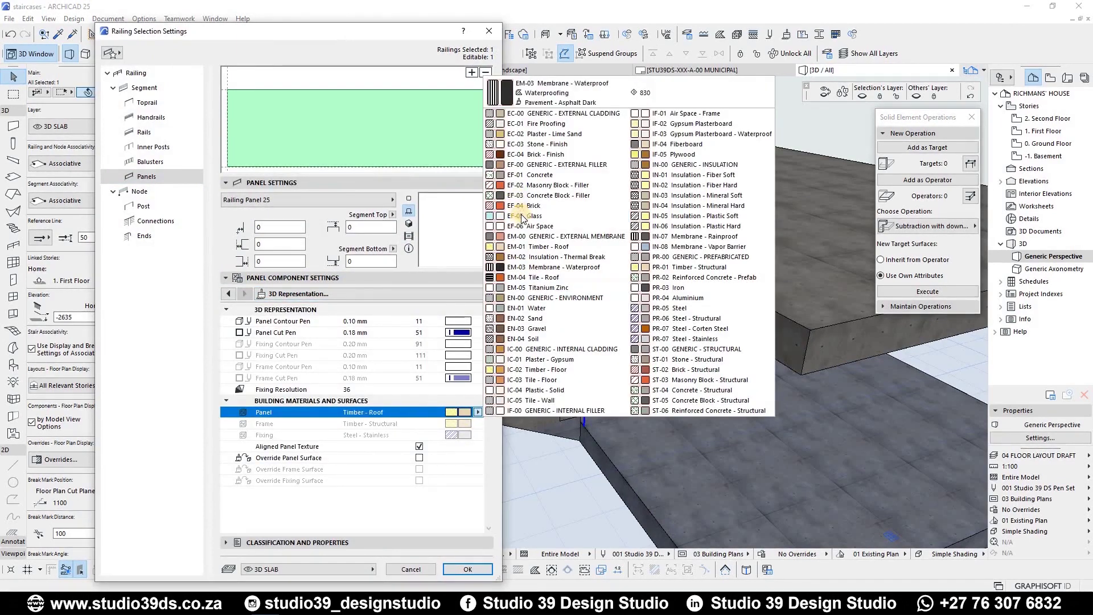
click(521, 206)
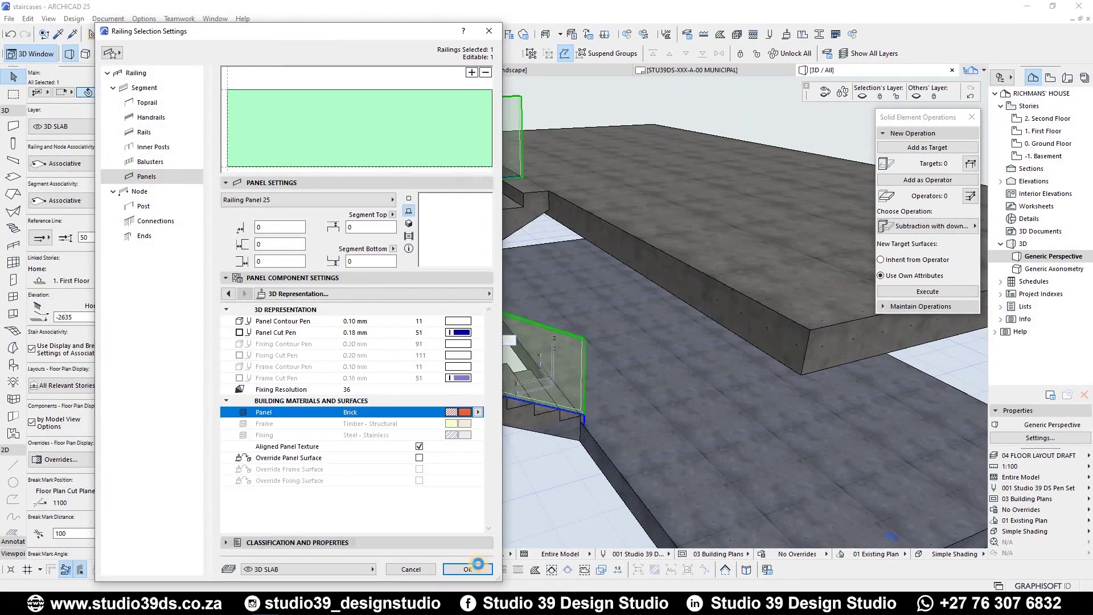
click(479, 563)
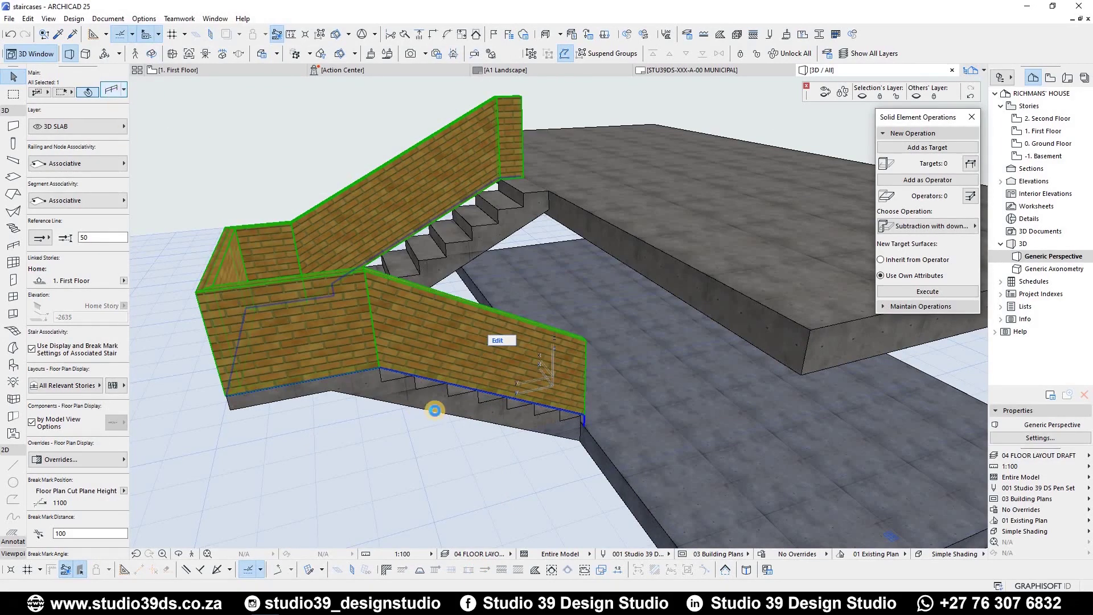
Reopen the railing and switch the panel material to Concrete - Structural
double_click(496, 346)
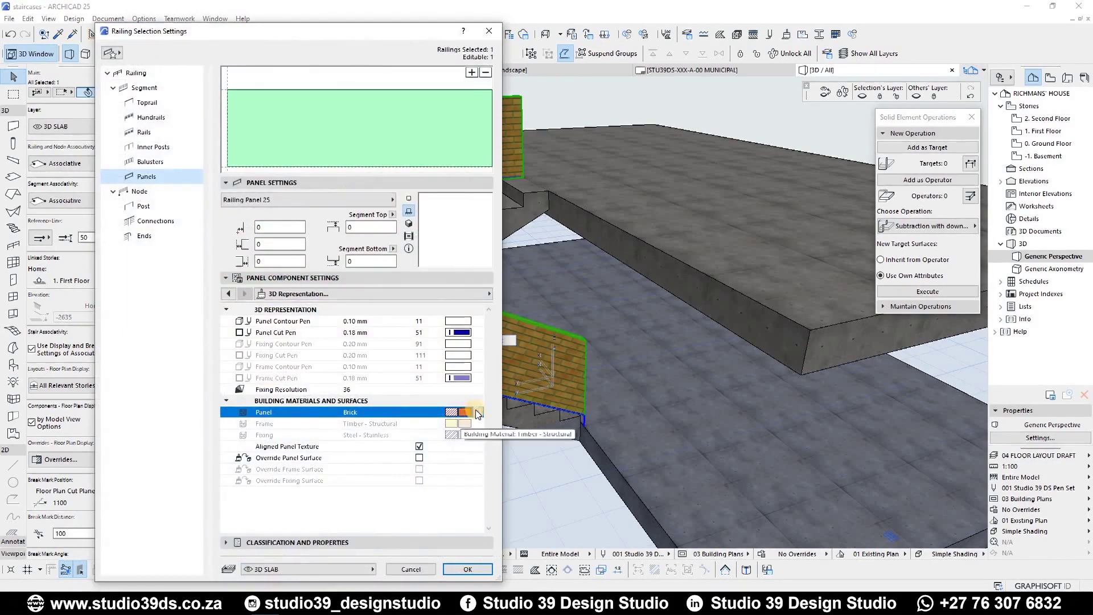
click(461, 413)
click(675, 390)
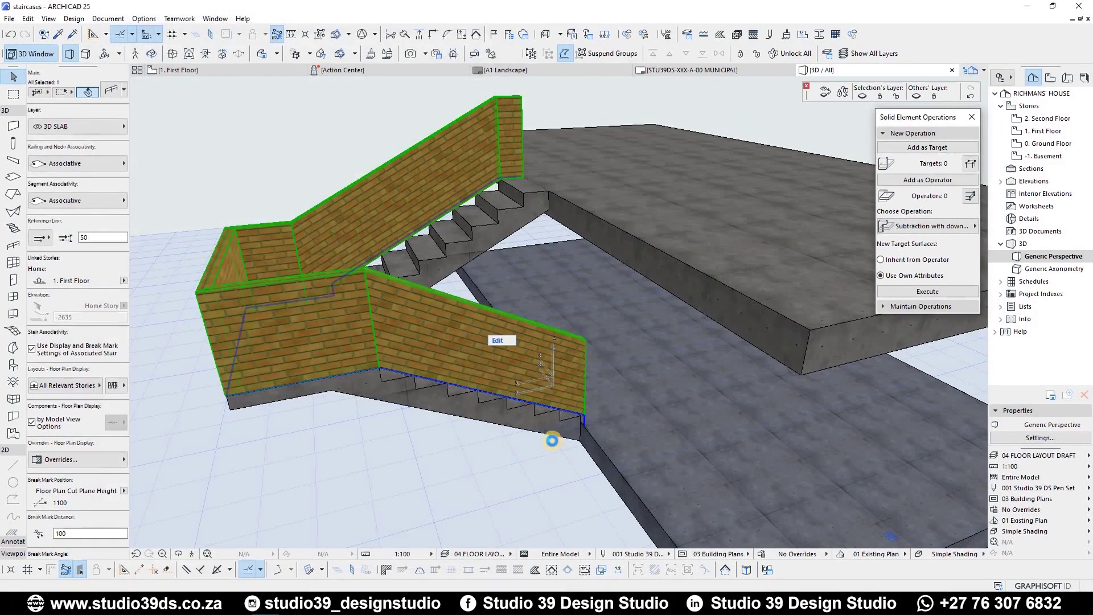
scroll(435, 310, up, 3)
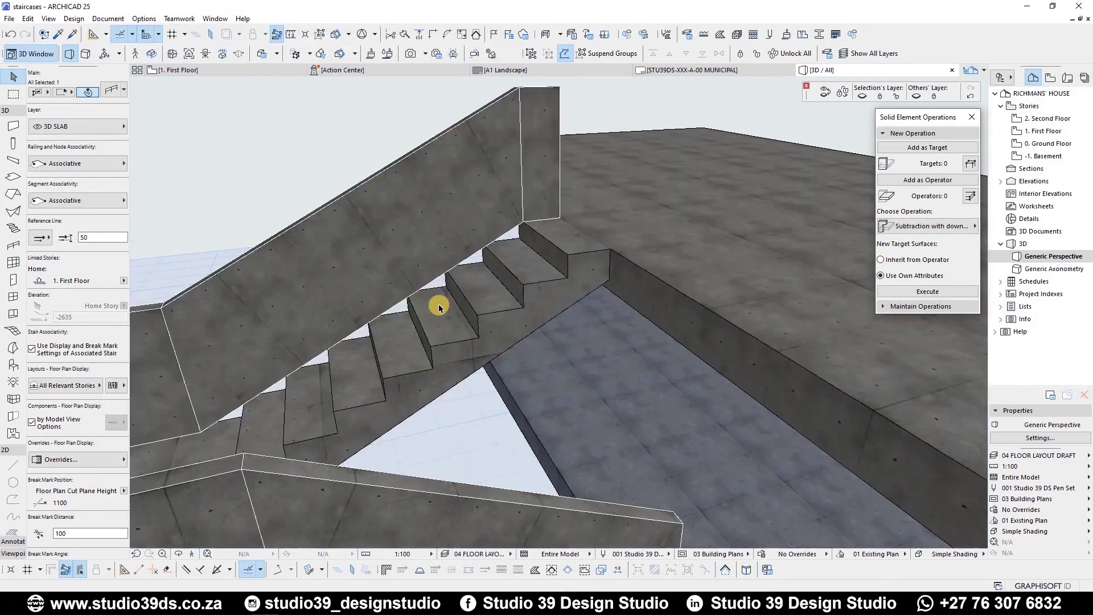
scroll(427, 288, up, 3)
scroll(411, 315, up, 1)
mouse_move(411, 316)
shift+middle_down()
mouse_move(464, 293)
mouse_move(500, 251)
shift+middle_up()
scroll(501, 251, down, 5)
scroll(447, 496, up, 5)
scroll(448, 353, up, 2)
scroll(310, 256, down, 2)
key(Escape)
key(m)
click(361, 373)
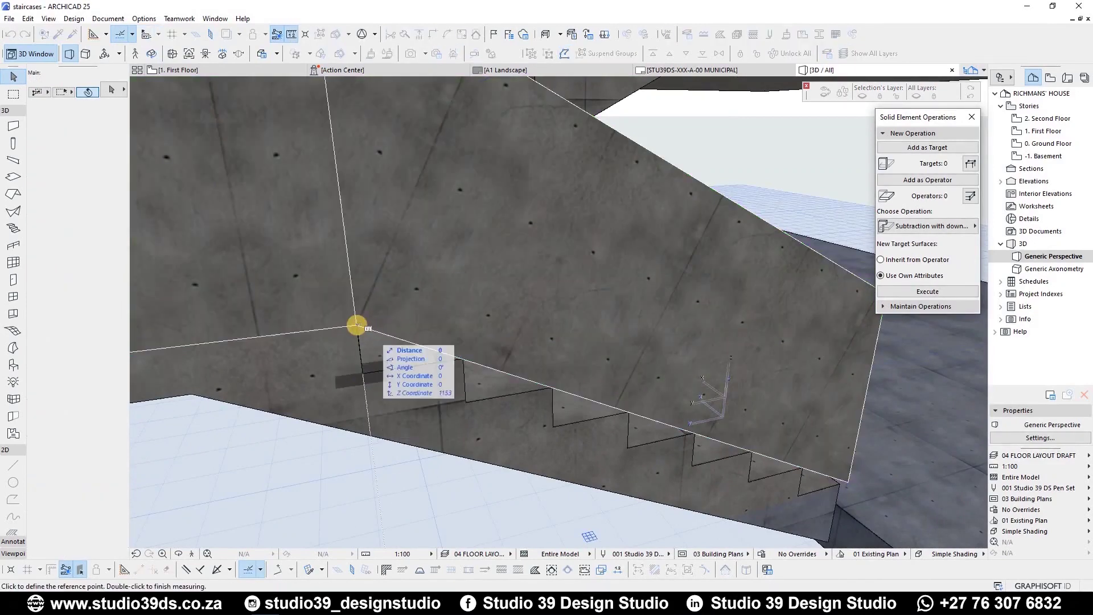
click(457, 395)
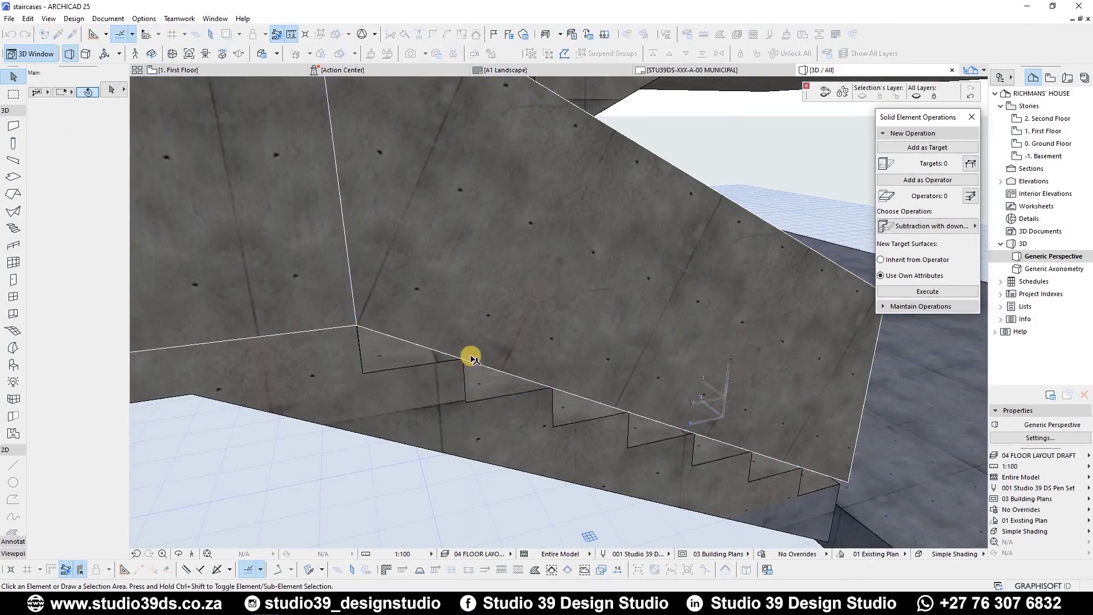
key(Escape)
scroll(471, 342, down, 3)
click(274, 348)
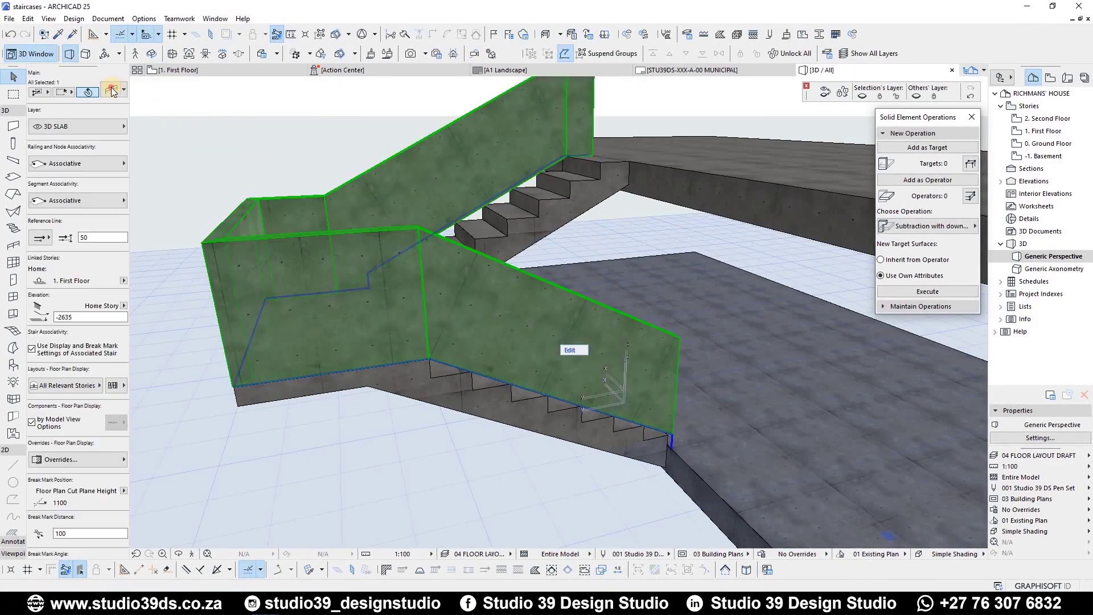
Set the panel Segment Bottom offset to -165 so the balustrade drops below the steps
double_click(273, 346)
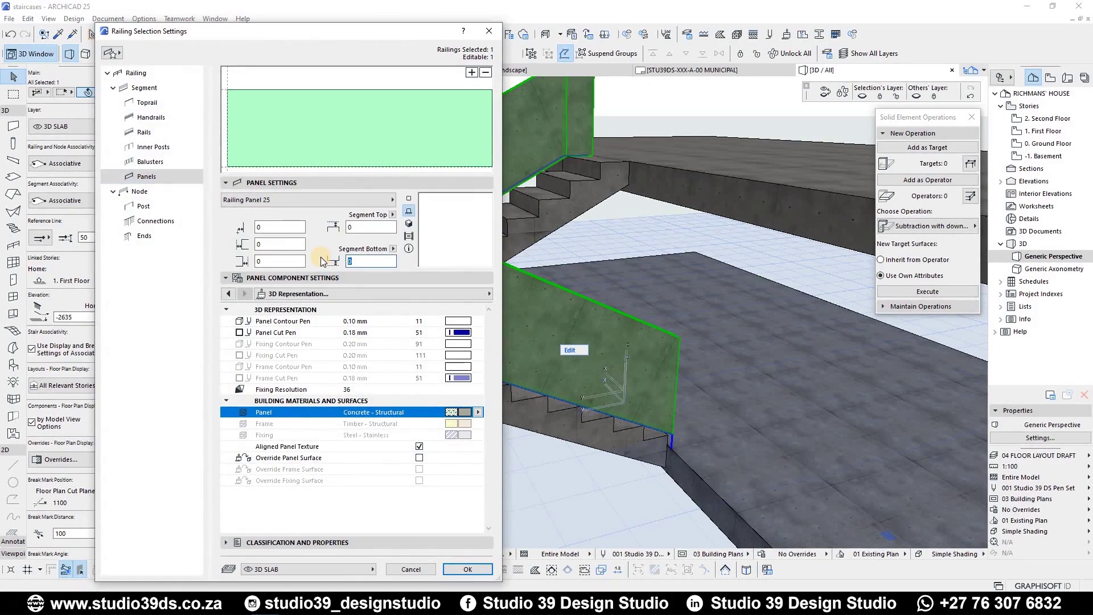
text(-165)
key(Return)
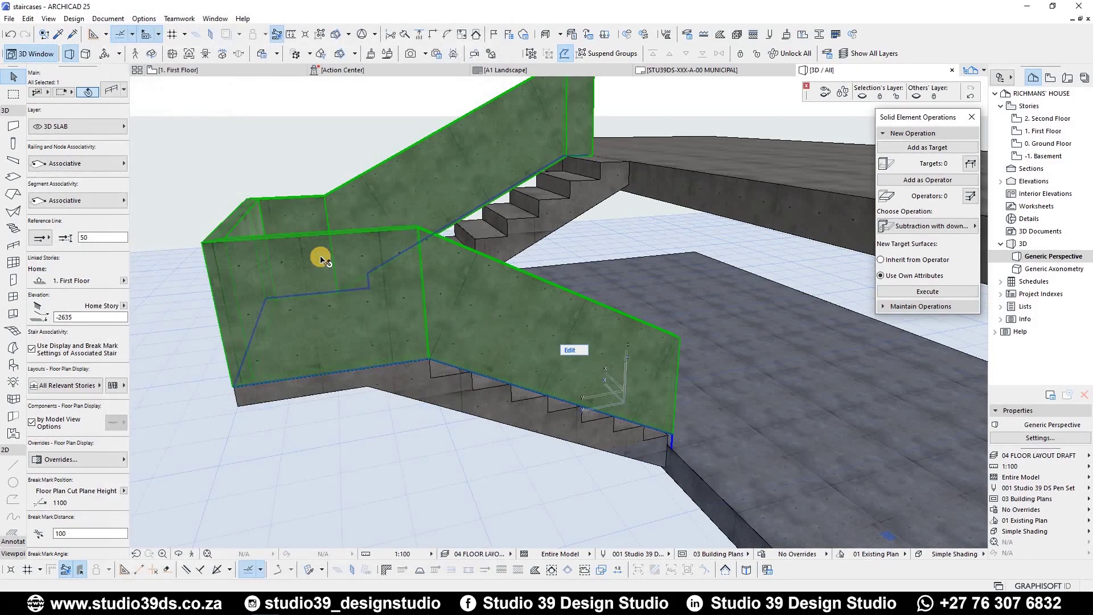
click(220, 390)
click(243, 376)
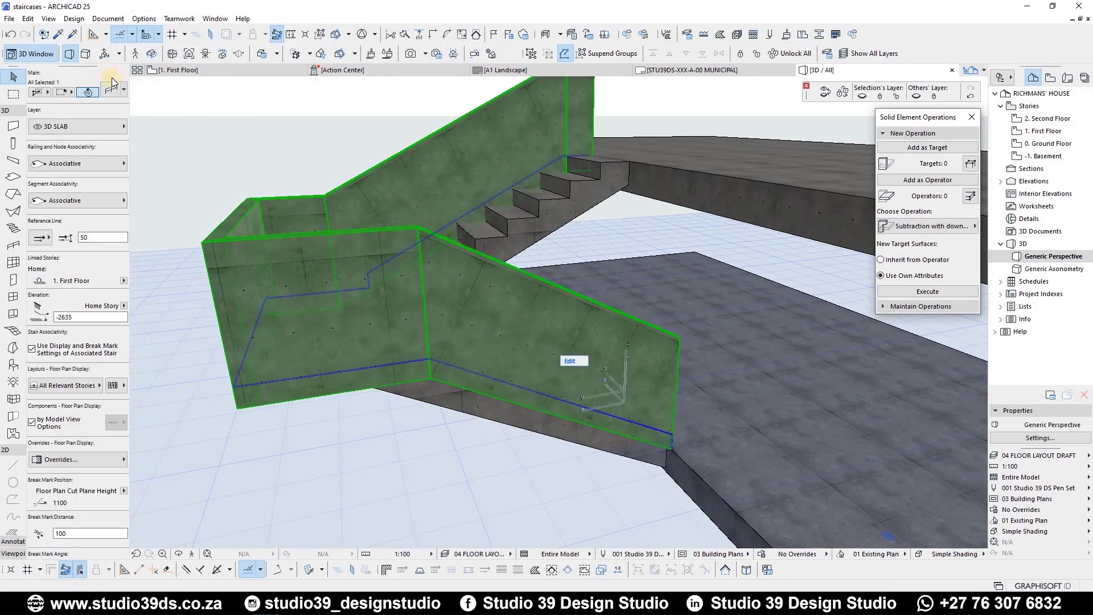
Reopen the railing settings on both panels to verify the offset and material, leaving them unchanged
double_click(339, 345)
key(Escape)
click(244, 287)
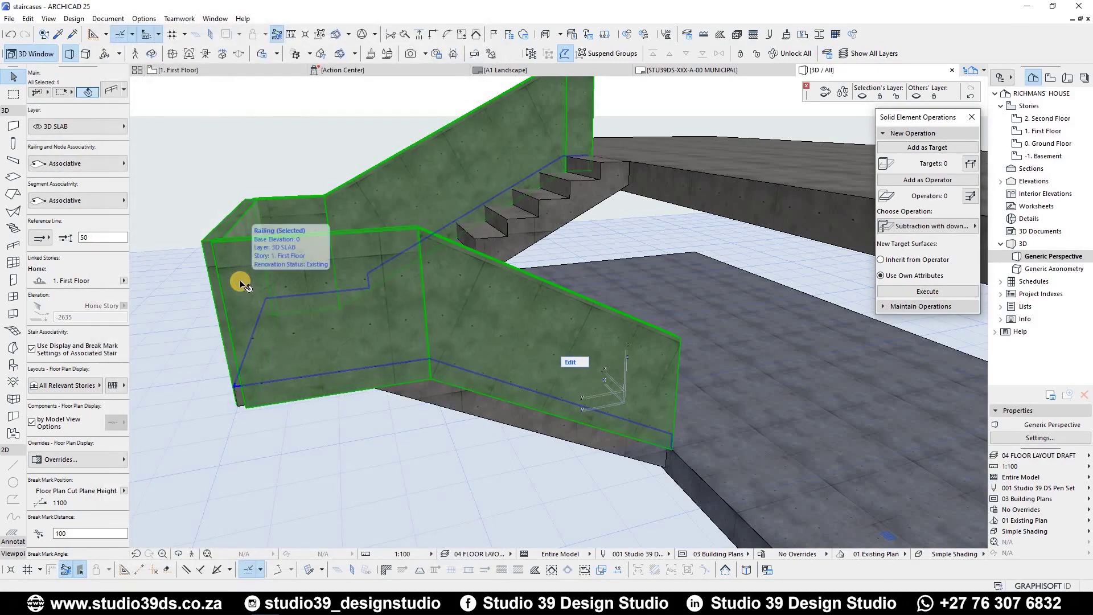
double_click(224, 275)
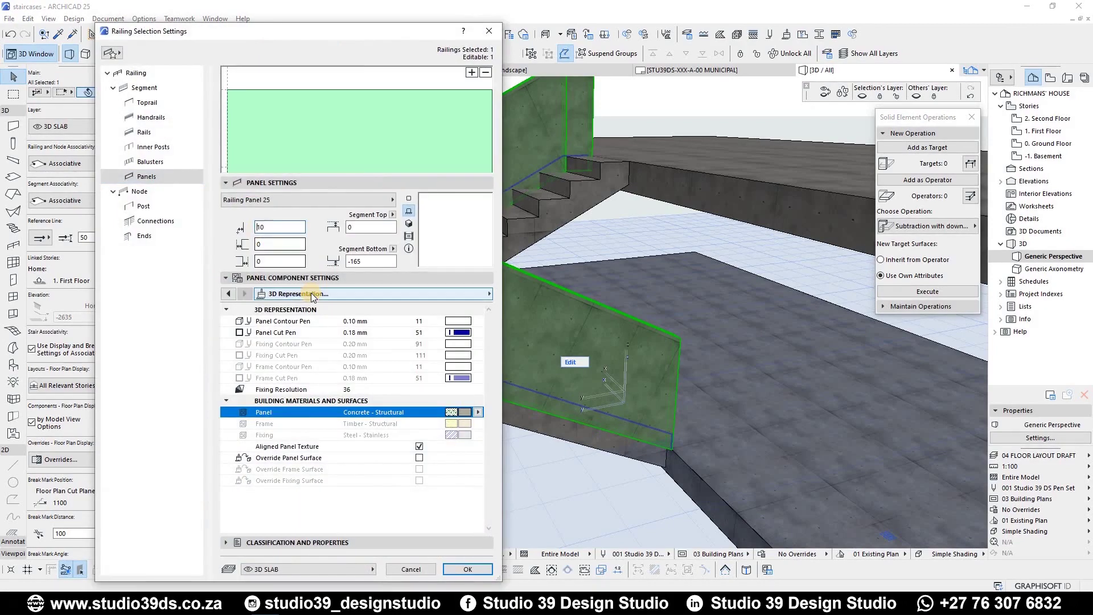
key(Escape)
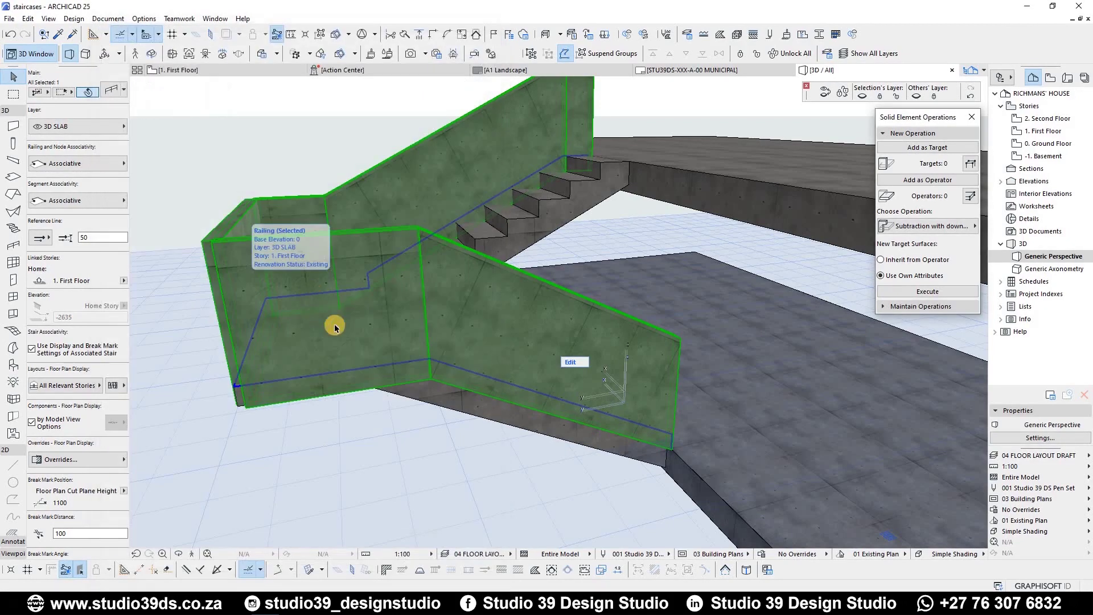
Subtract the stair from the outer balustrade via Solid Element Operations (railing Target, stair Operator)
key(Escape)
shift+middle_drag(361, 385, 346, 249)
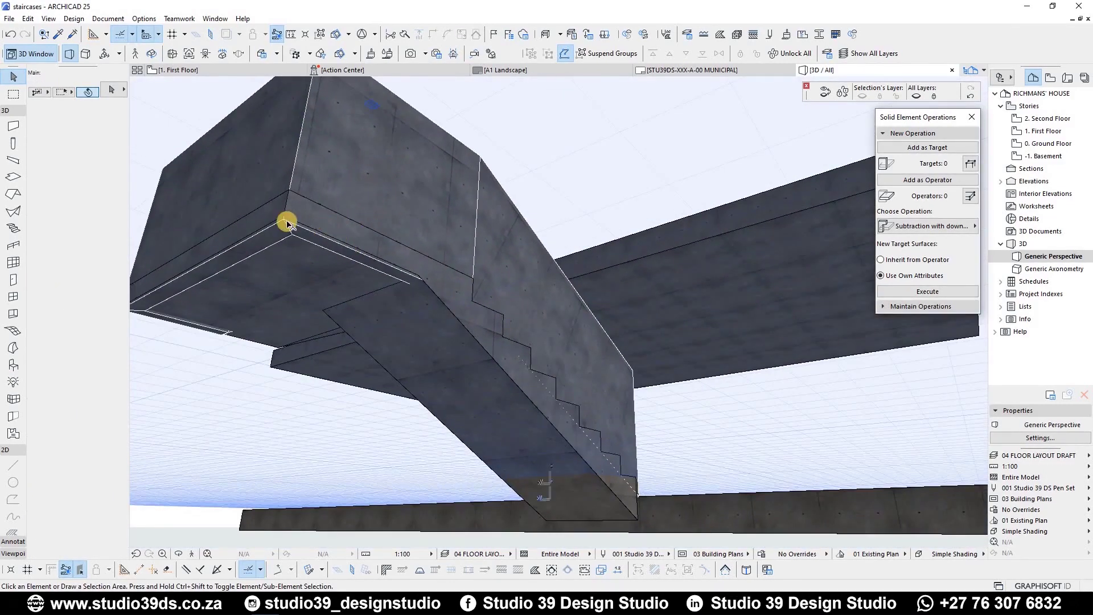
click(928, 148)
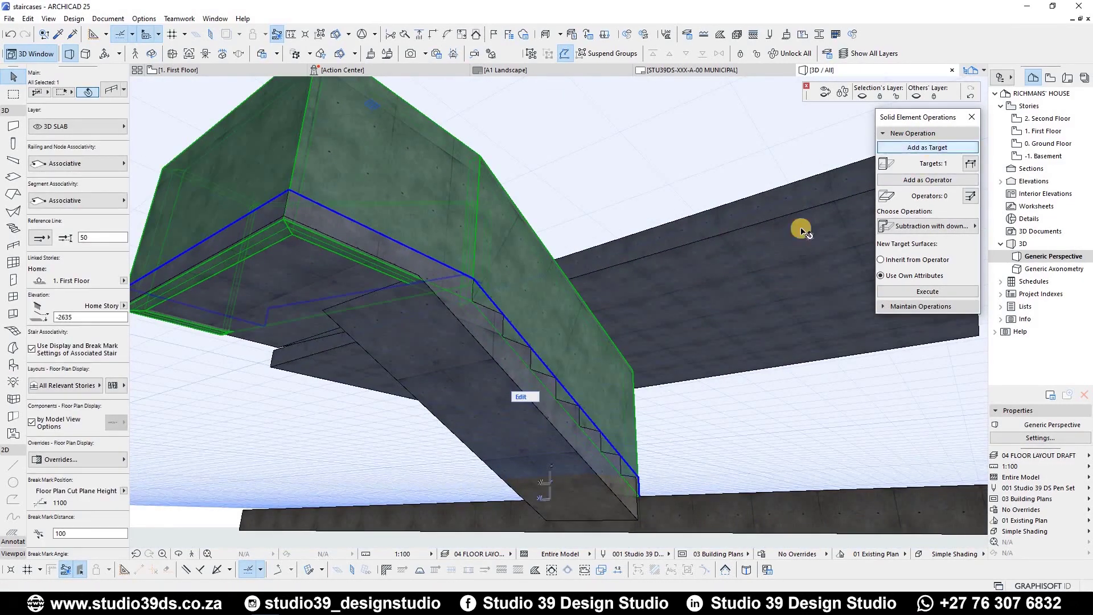
click(464, 378)
click(945, 182)
click(931, 226)
click(819, 255)
click(927, 291)
click(512, 323)
mouse_move(513, 323)
shift+middle_down()
mouse_move(497, 254)
mouse_move(495, 430)
shift+middle_up()
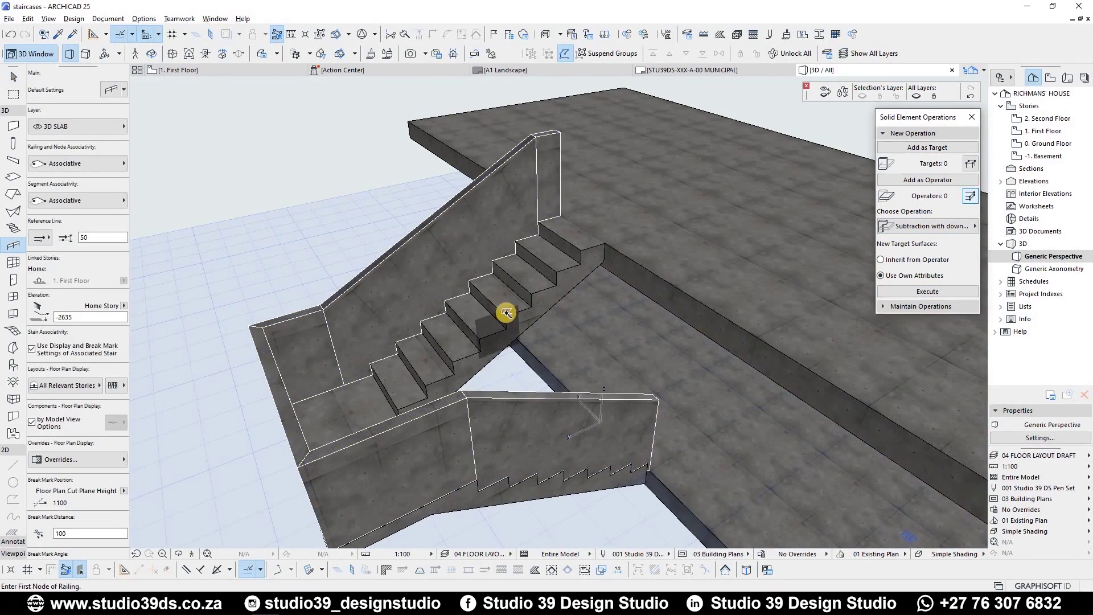
Place the inner concrete balustrade along the stair flights and adjust its position
click(431, 419)
key(Escape)
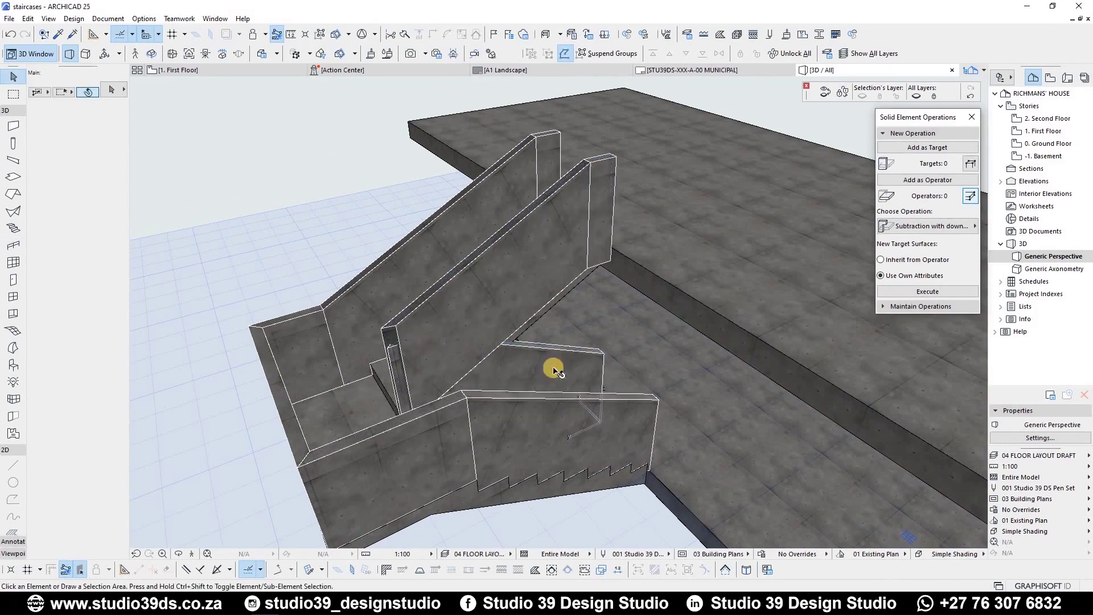
mouse_move(627, 366)
shift+middle_down()
mouse_move(561, 361)
mouse_move(647, 419)
shift+middle_up()
scroll(647, 420, up, 2)
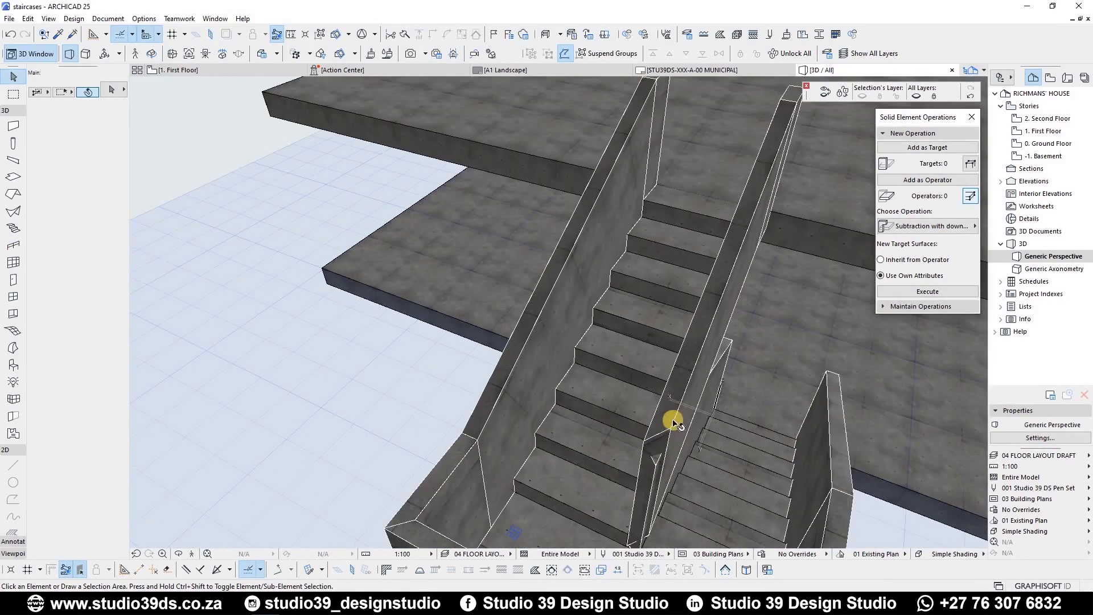
shift+middle_drag(534, 354, 557, 361)
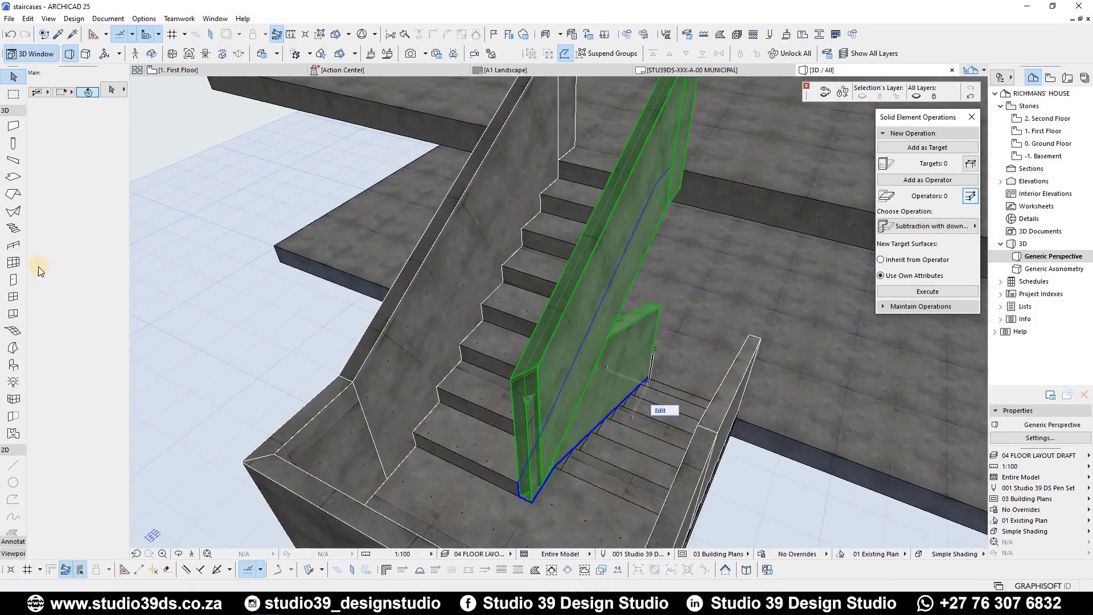
drag(549, 439, 688, 472)
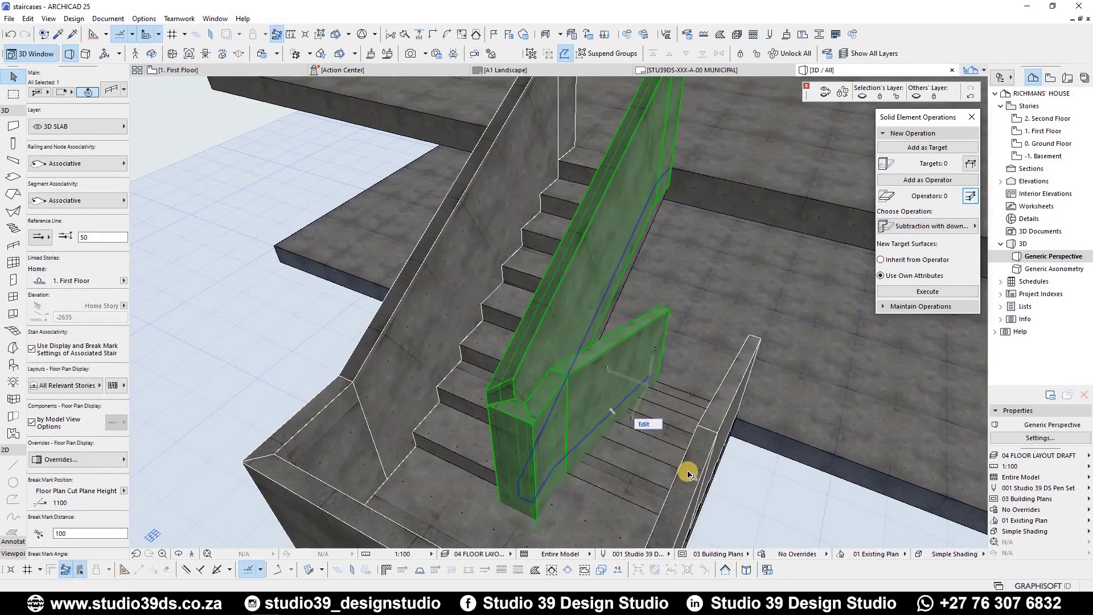
key(Escape)
Check the inner railing's panel settings without changes and return to the Railing tool
mouse_move(476, 356)
shift+middle_down()
mouse_move(305, 428)
mouse_move(288, 235)
shift+middle_up()
click(289, 243)
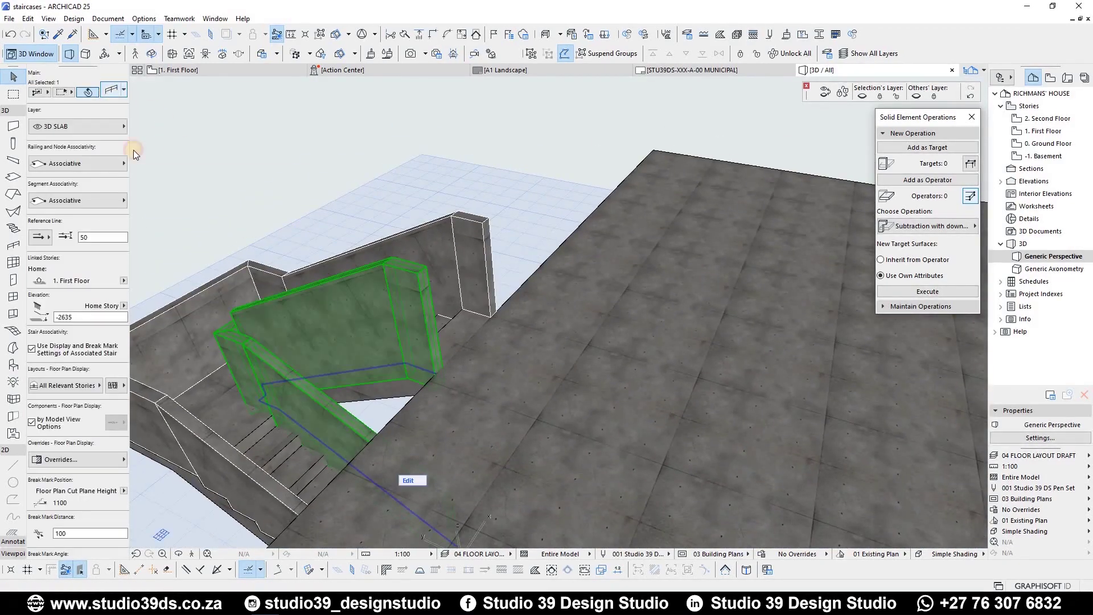
double_click(406, 329)
click(192, 220)
key(Escape)
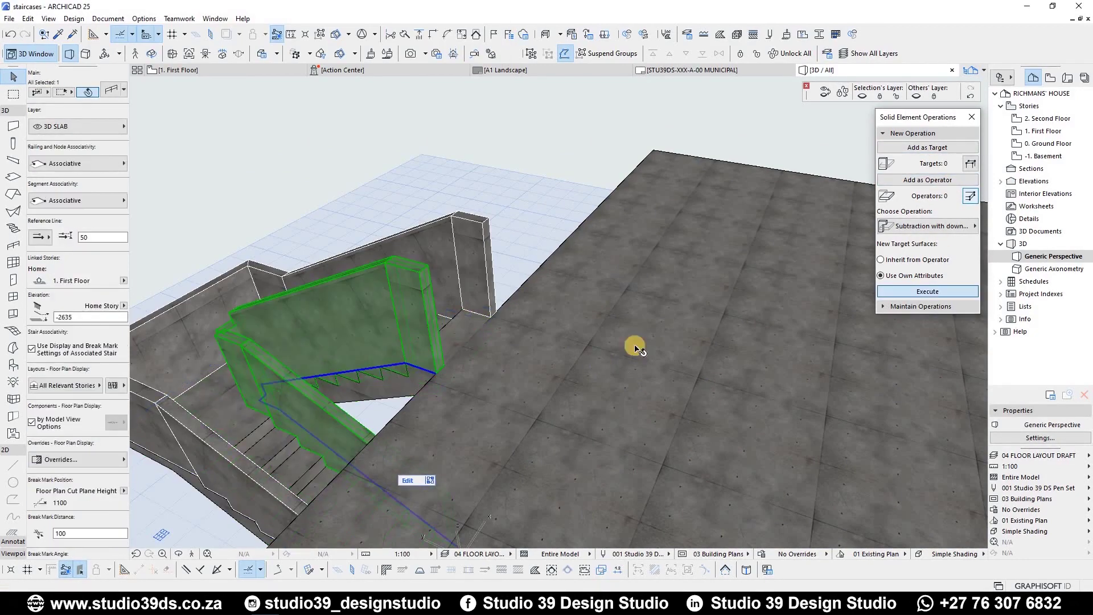
key(Escape)
scroll(576, 315, down, 5)
click(695, 488)
Draw two concrete balustrades along the upper floor slab's opening edges
double_click(556, 341)
click(416, 196)
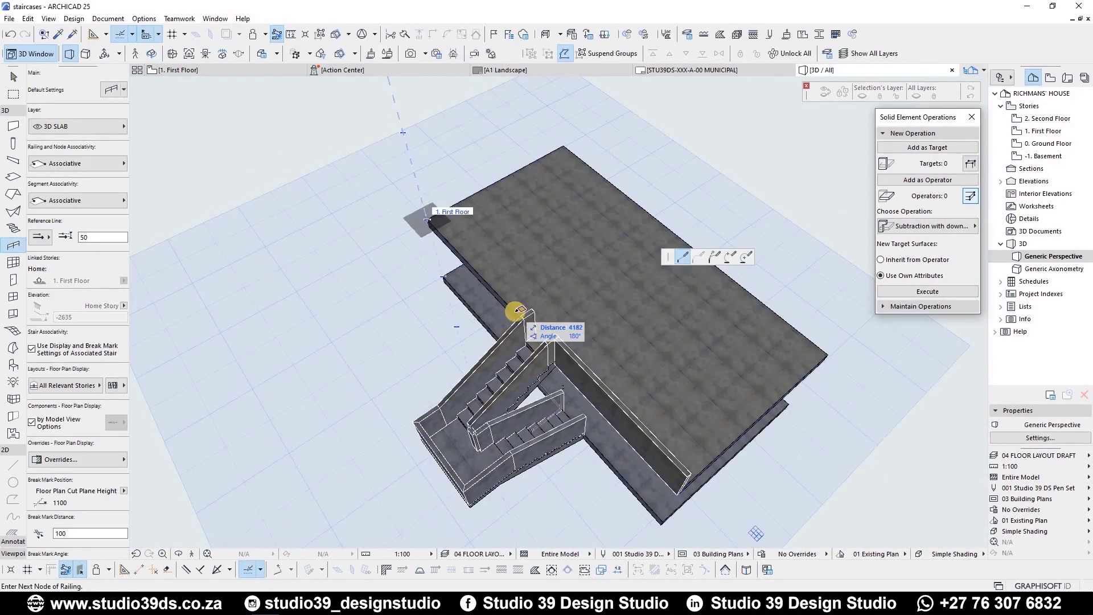
double_click(513, 314)
click(513, 313)
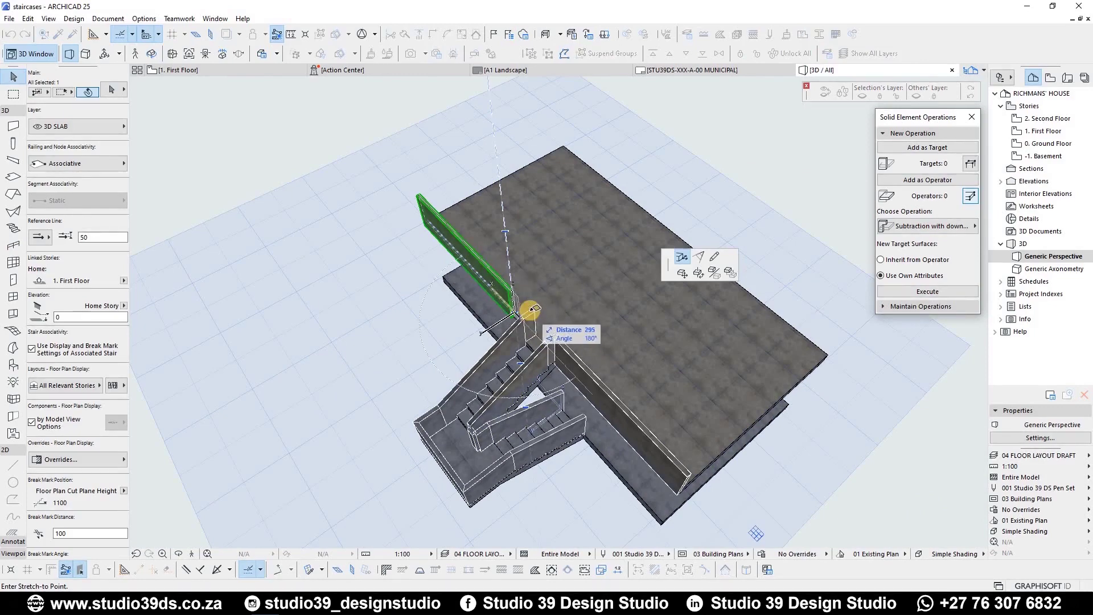
click(587, 373)
scroll(567, 395, up, 5)
scroll(522, 383, up, 3)
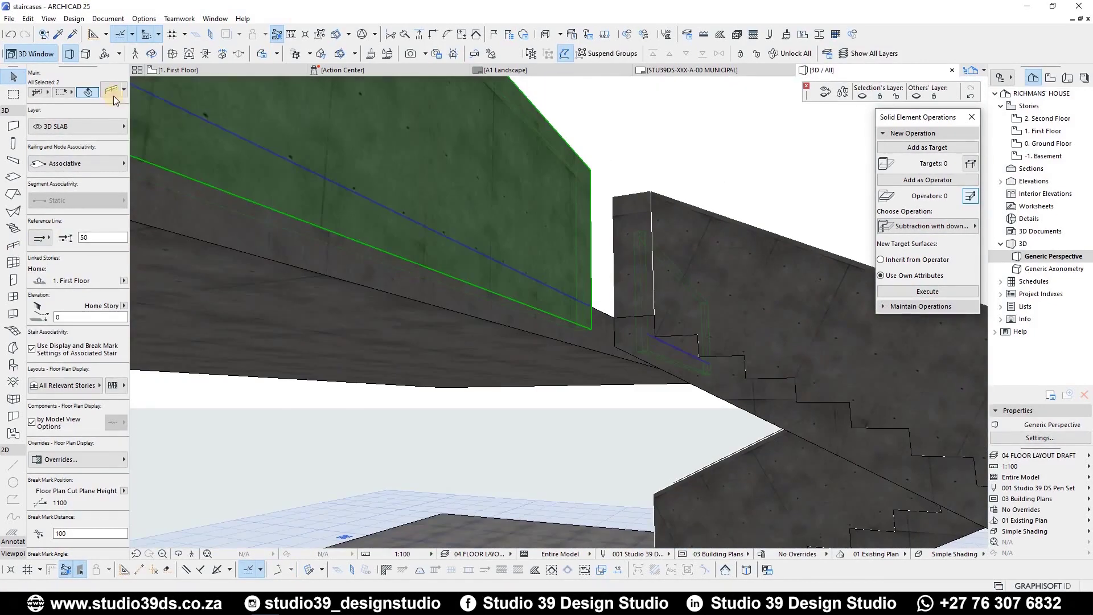
Stretch one slab railing's end to meet the stair and bring up the PhotoRendering Settings
key(ctrl+t)
key(Return)
click(556, 349)
key(Escape)
key(Escape)
scroll(606, 305, down, 5)
scroll(427, 305, down, 5)
scroll(434, 410, up, 2)
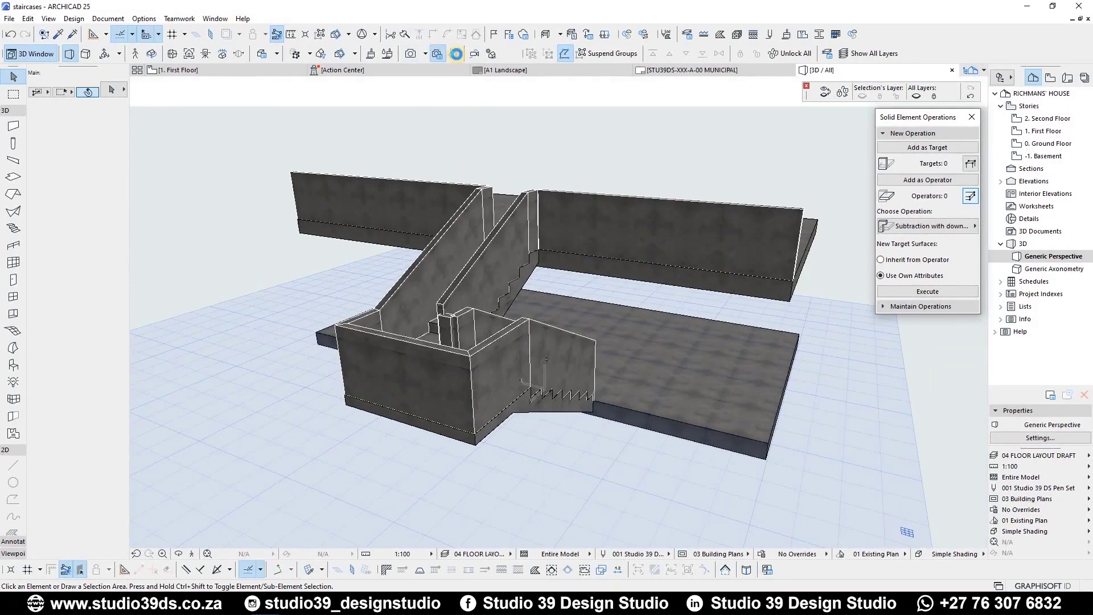
click(456, 54)
scroll(416, 244, up, 3)
scroll(446, 261, up, 2)
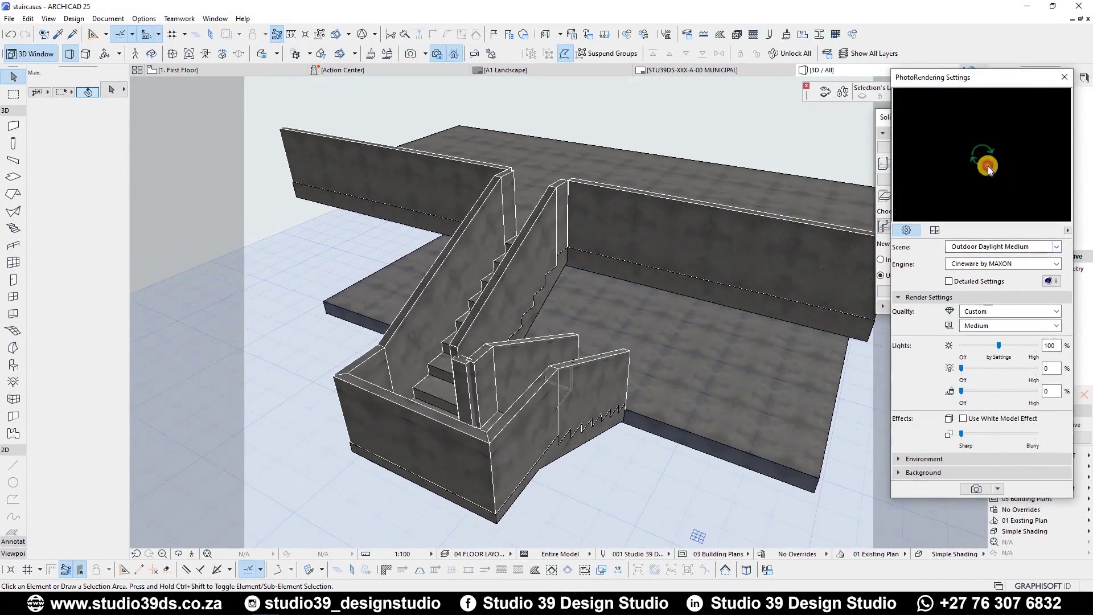